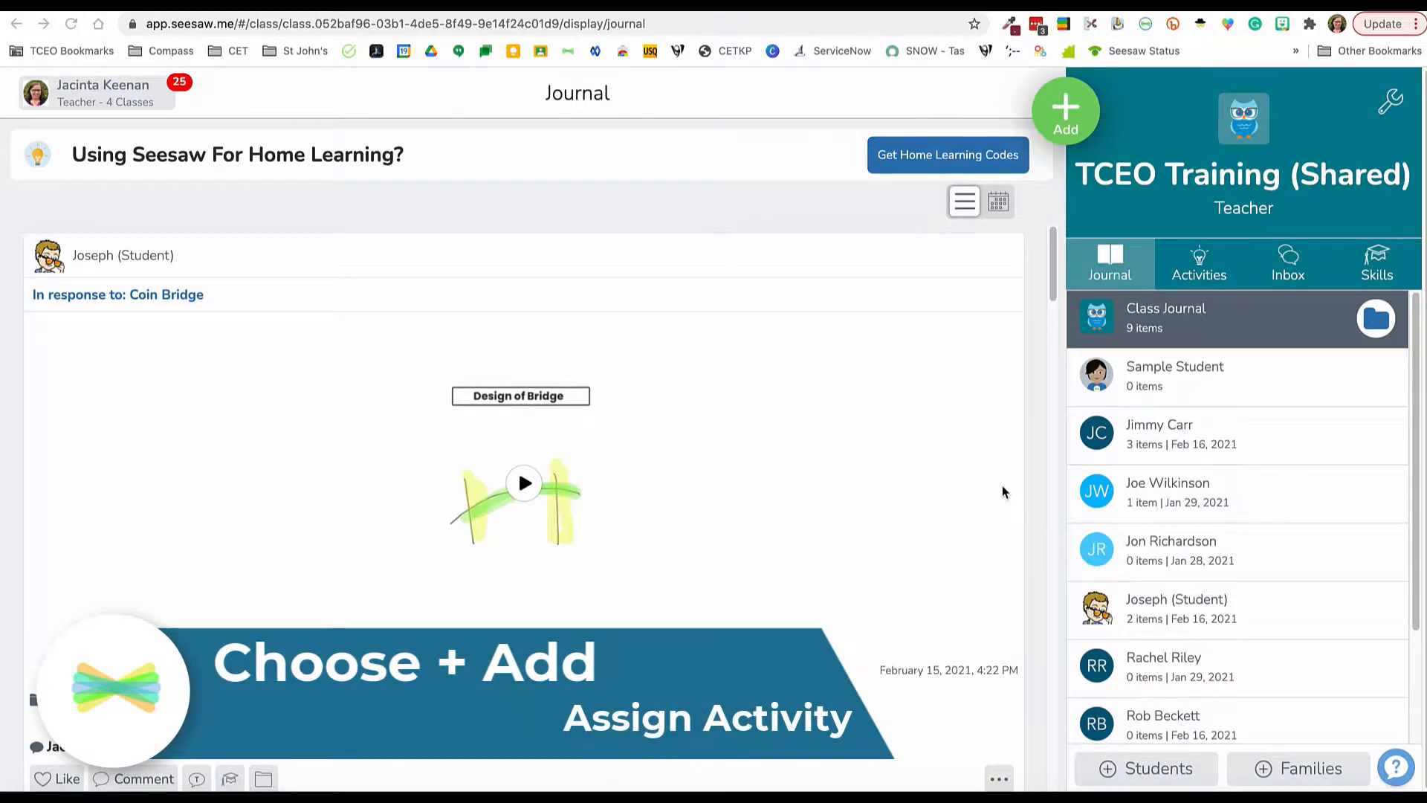
Step: Create a new activity to assign from the library and name it "Boggle Spelling"
left_click(1065, 115)
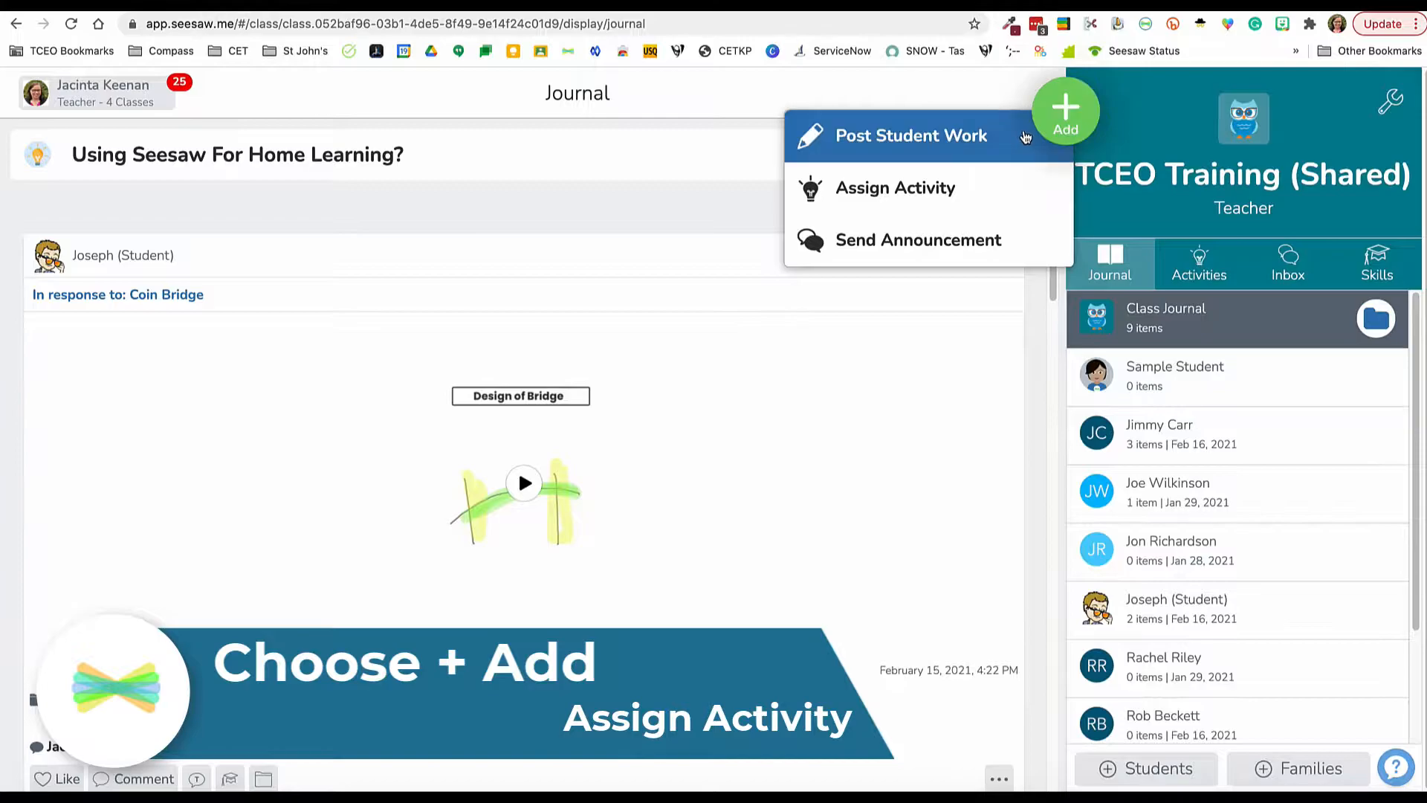
left_click(1007, 178)
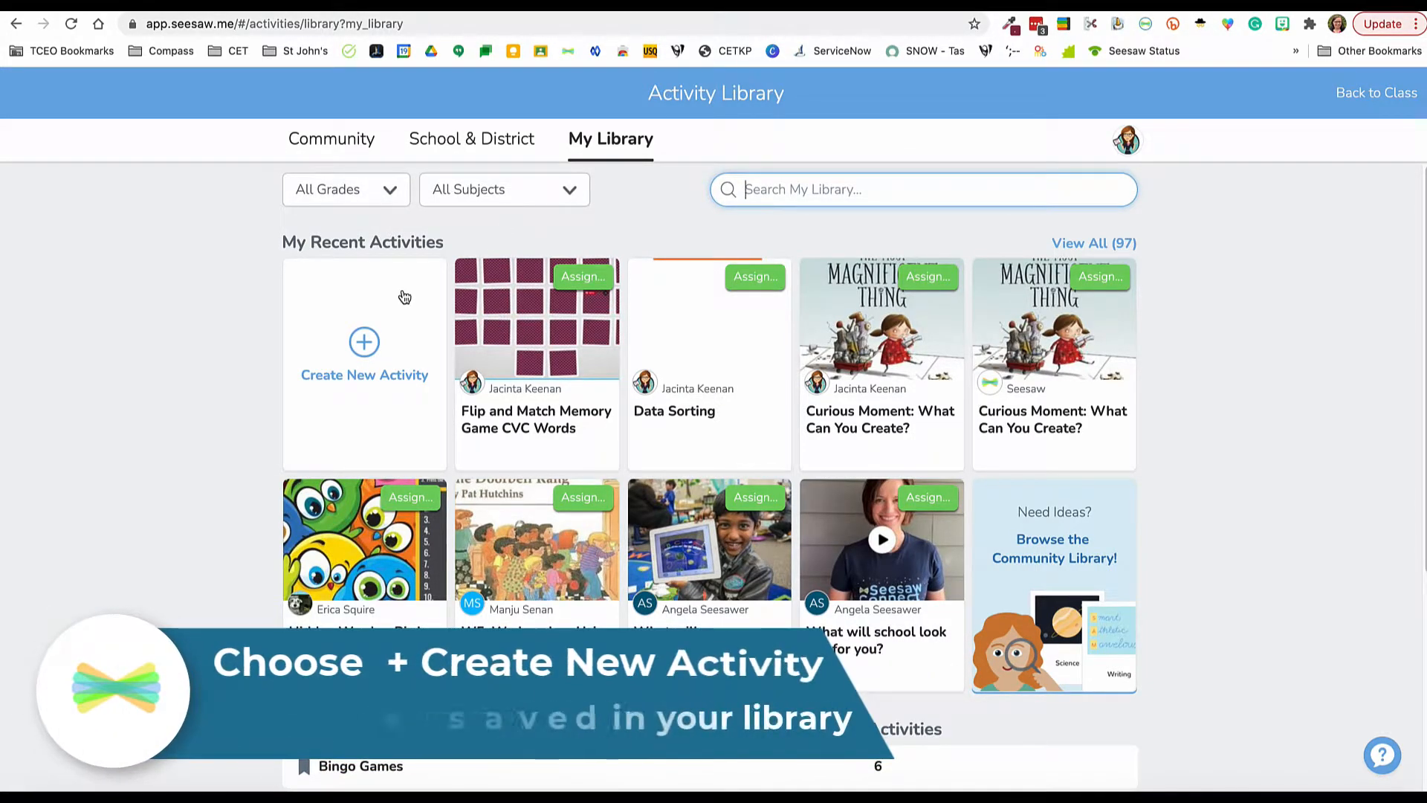
left_click(370, 346)
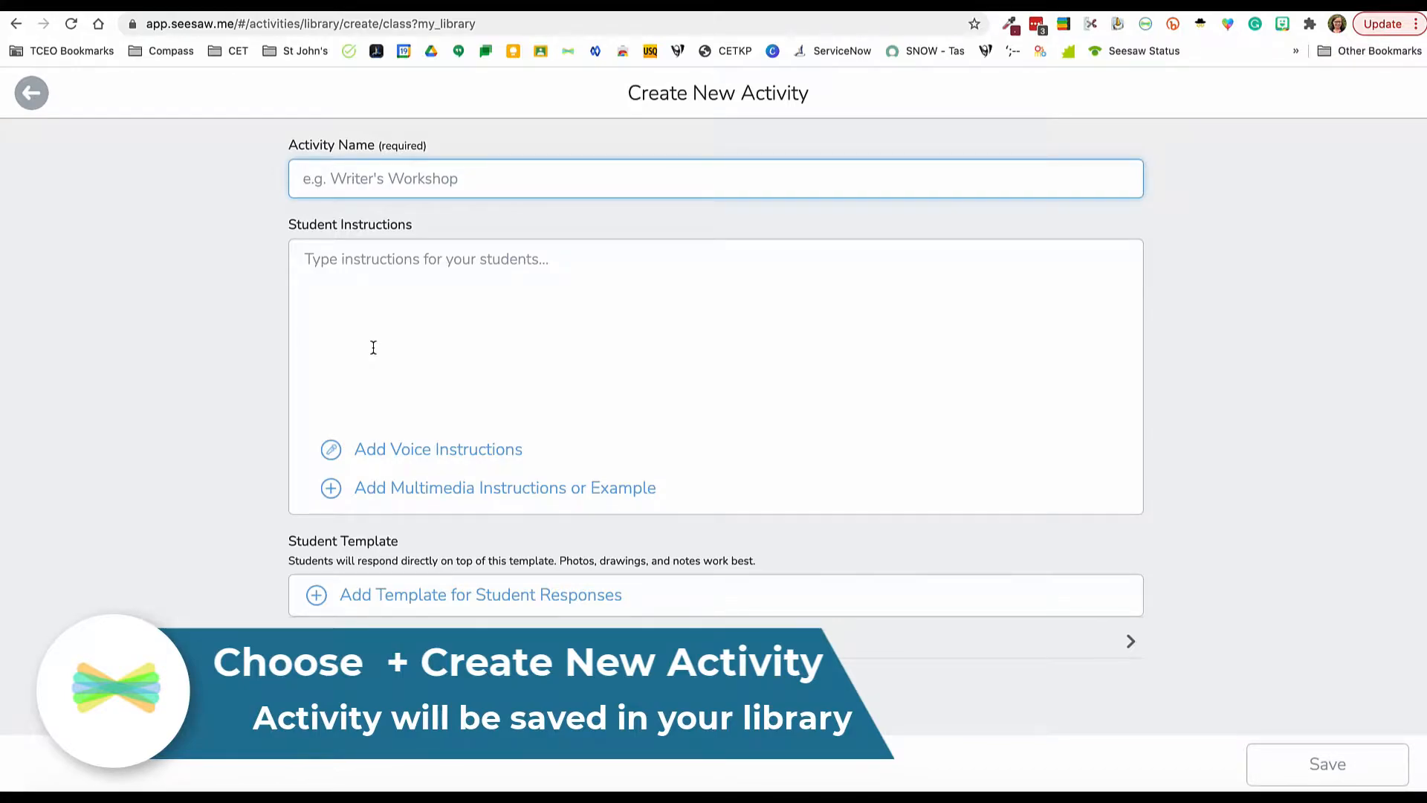
type("Boggle Spelling")
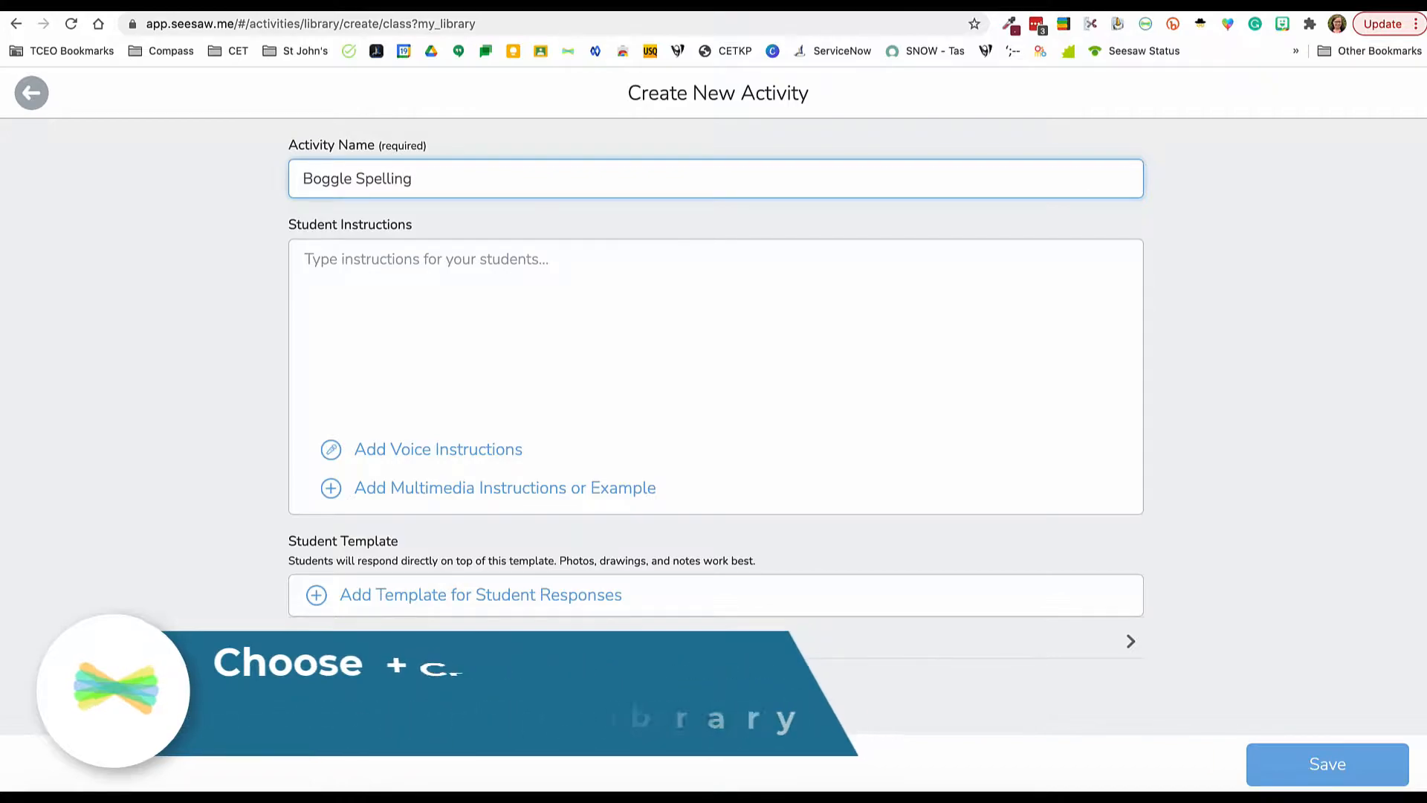
Step: Begin the student instructions with the heading "Learning Intention:" and the line "To read and spell short words"
left_click(325, 257)
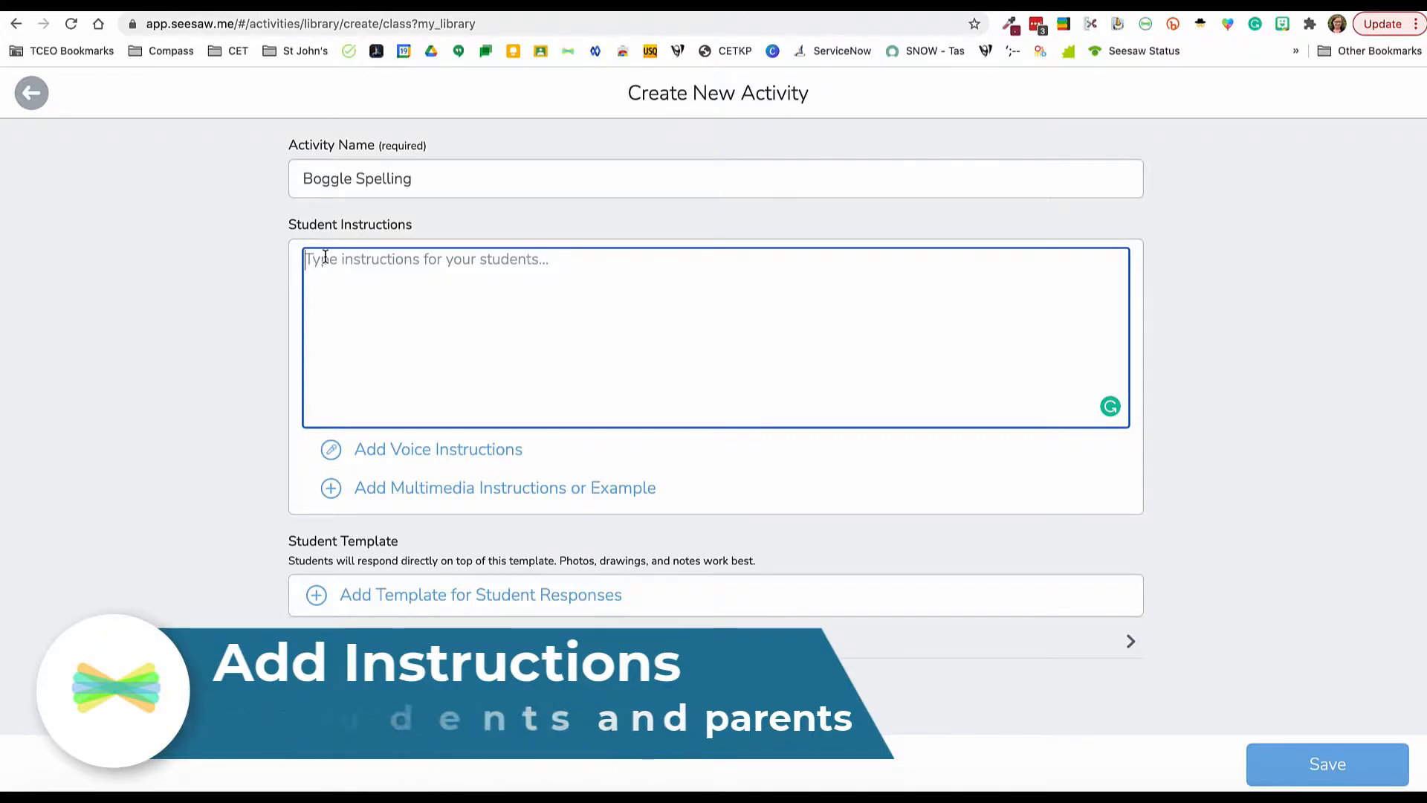
type("Learn")
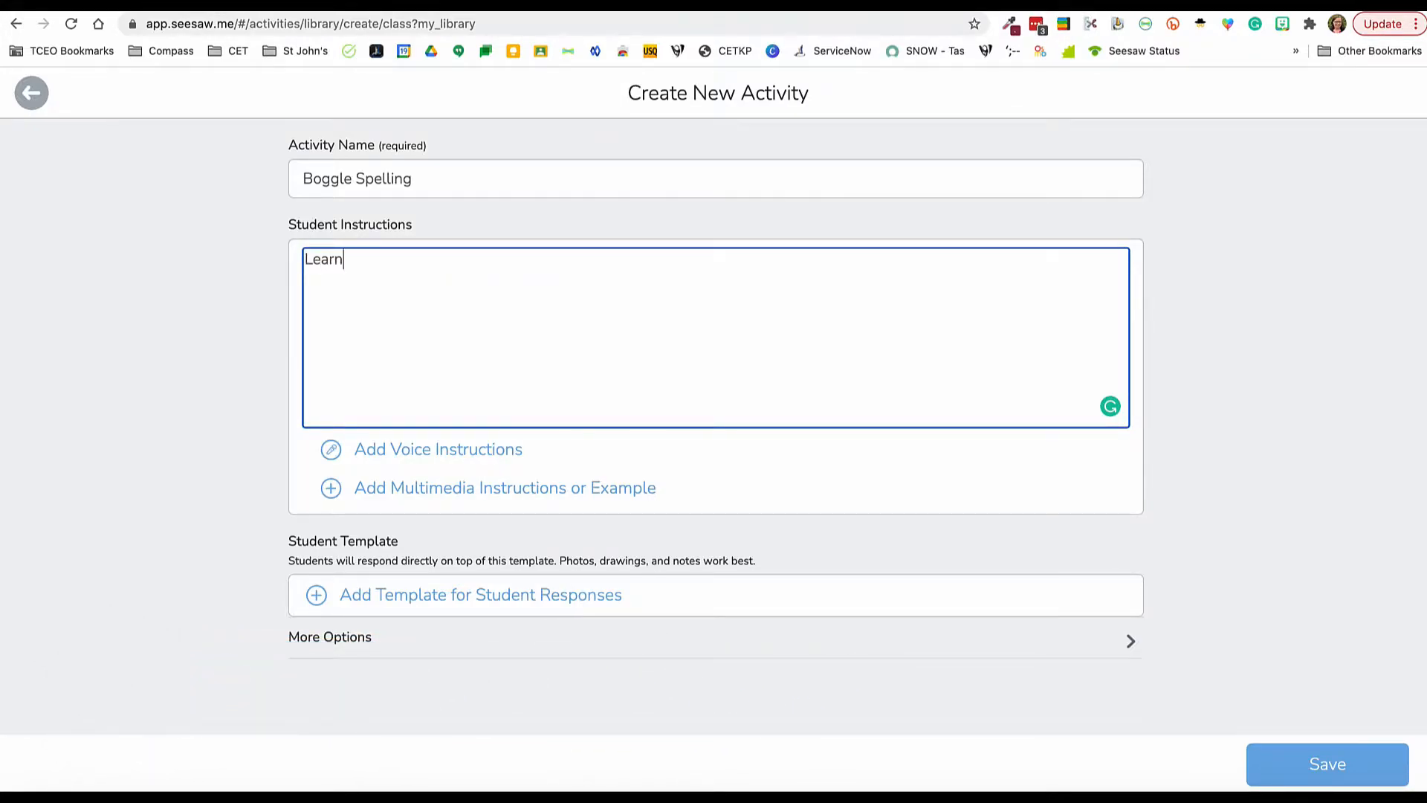
type("ing Intention:")
key("Return")
type("To read and spell short words")
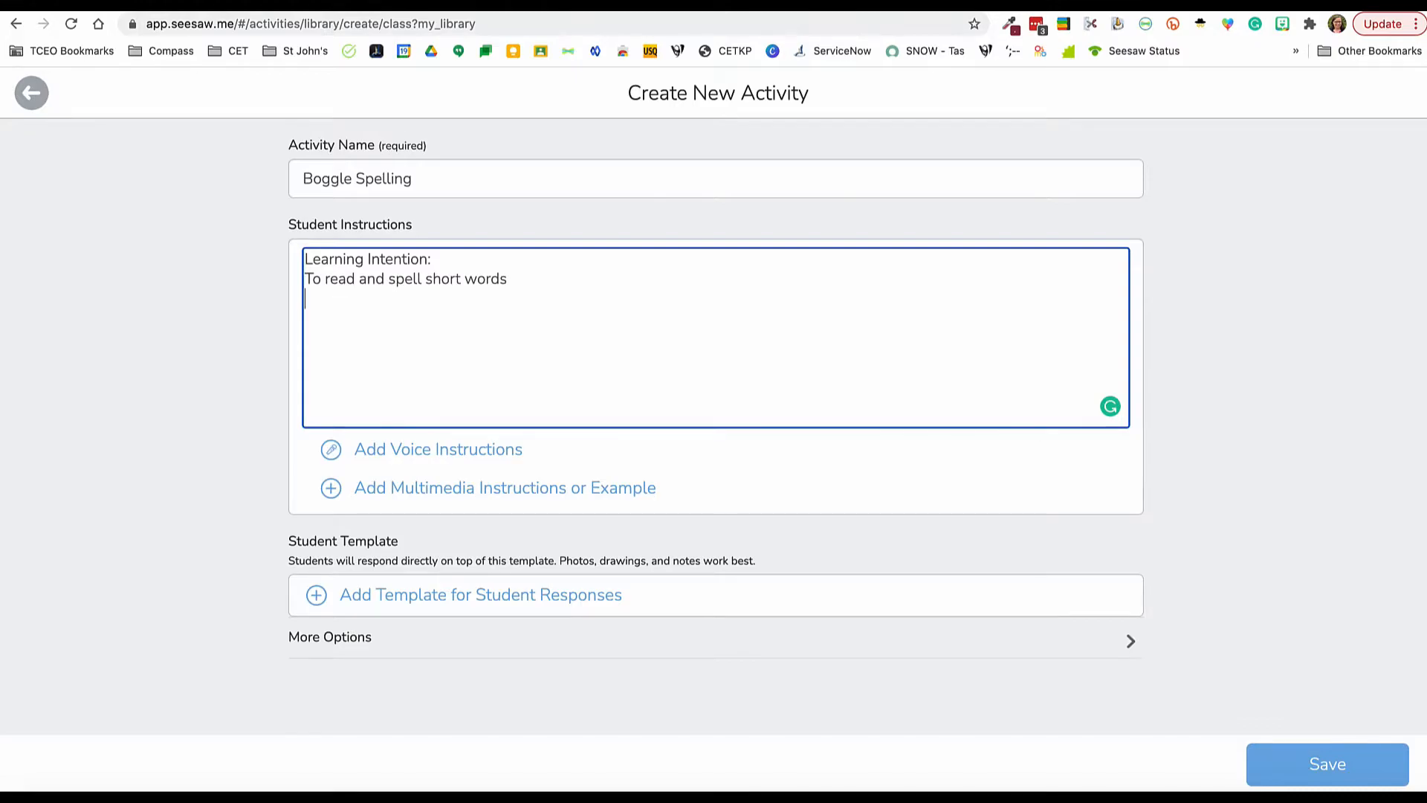
Step: Add instruction "1. :add: Tap add response button to begin the activity" and paste prepared steps 2 to 5 on labelling, drawing, recording and submitting
type("1.")
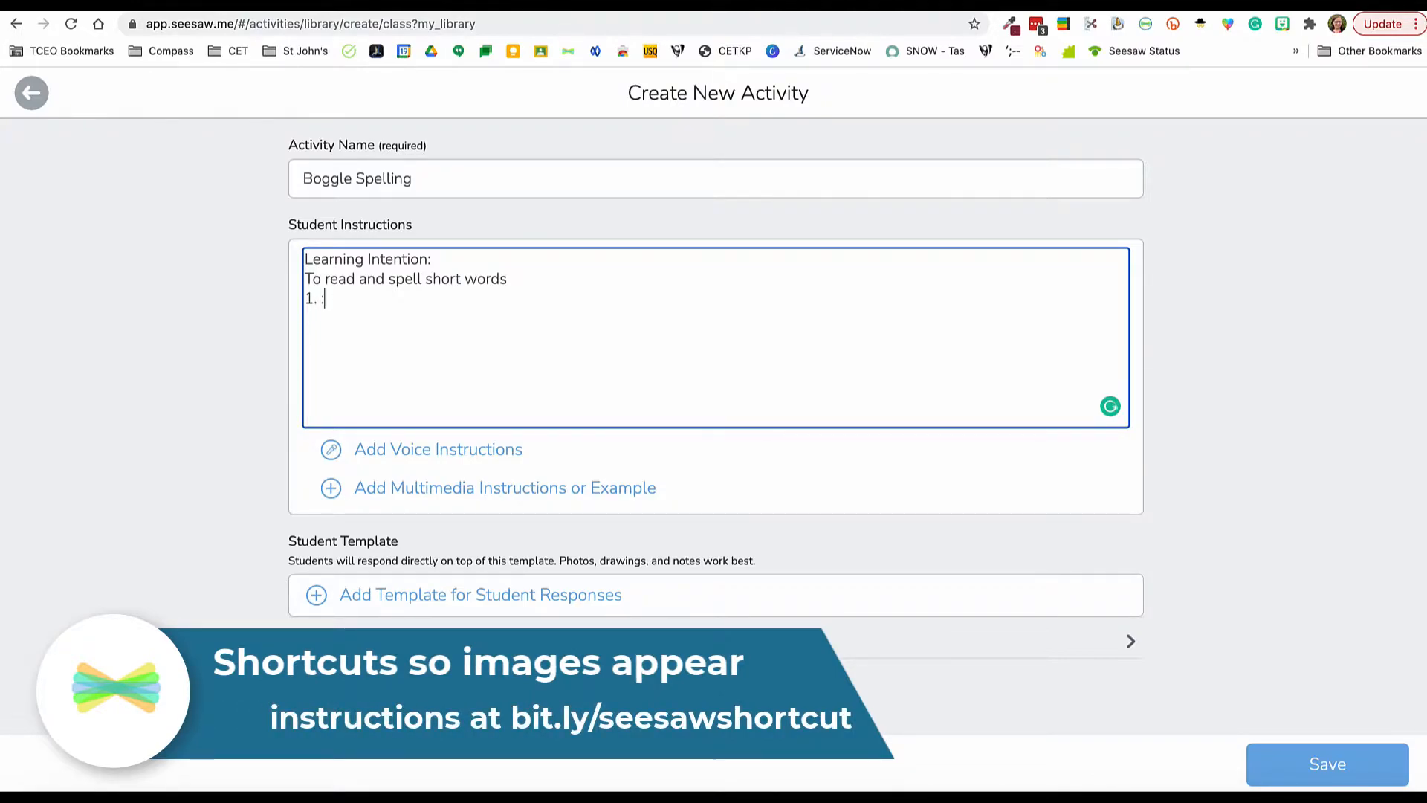
type(":add:")
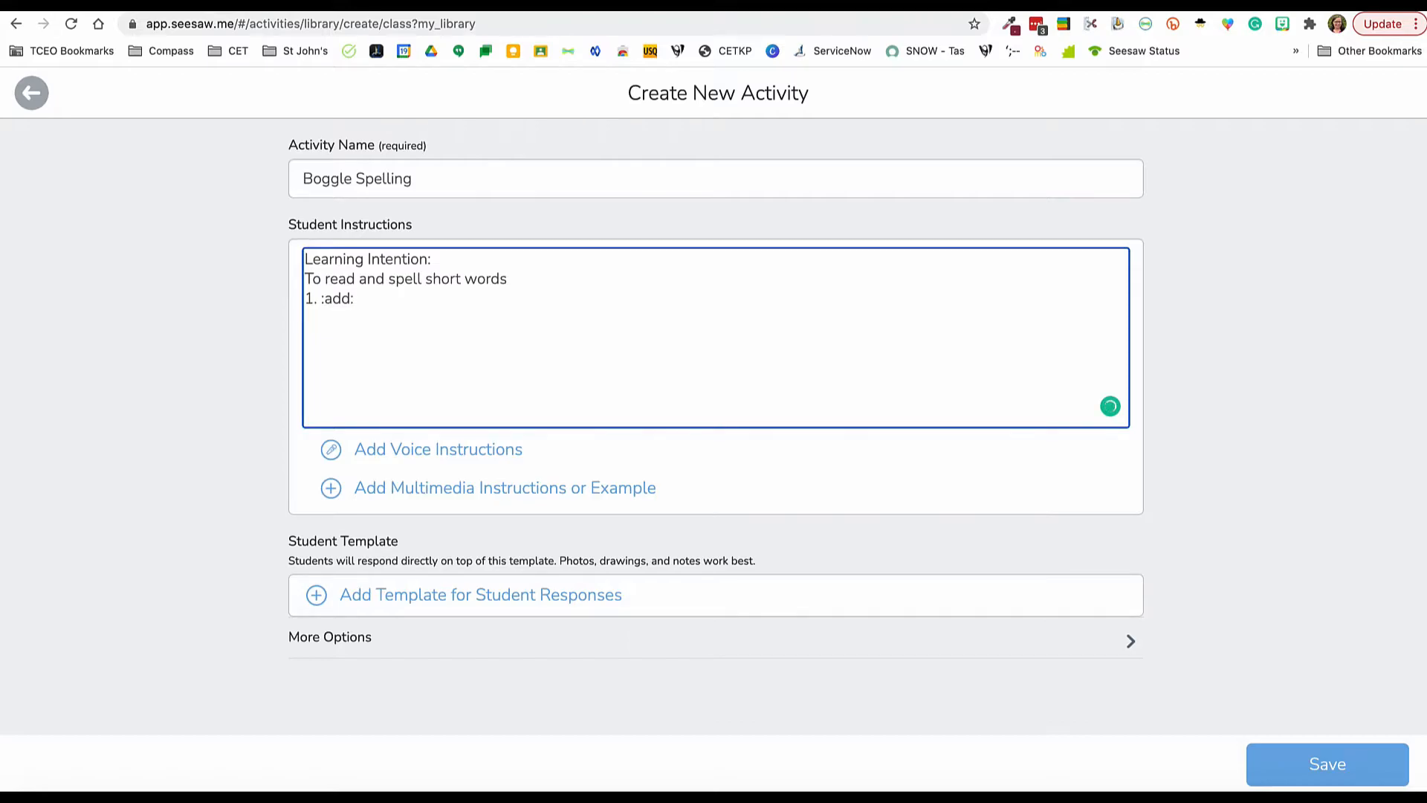
type("Tap add response button to")
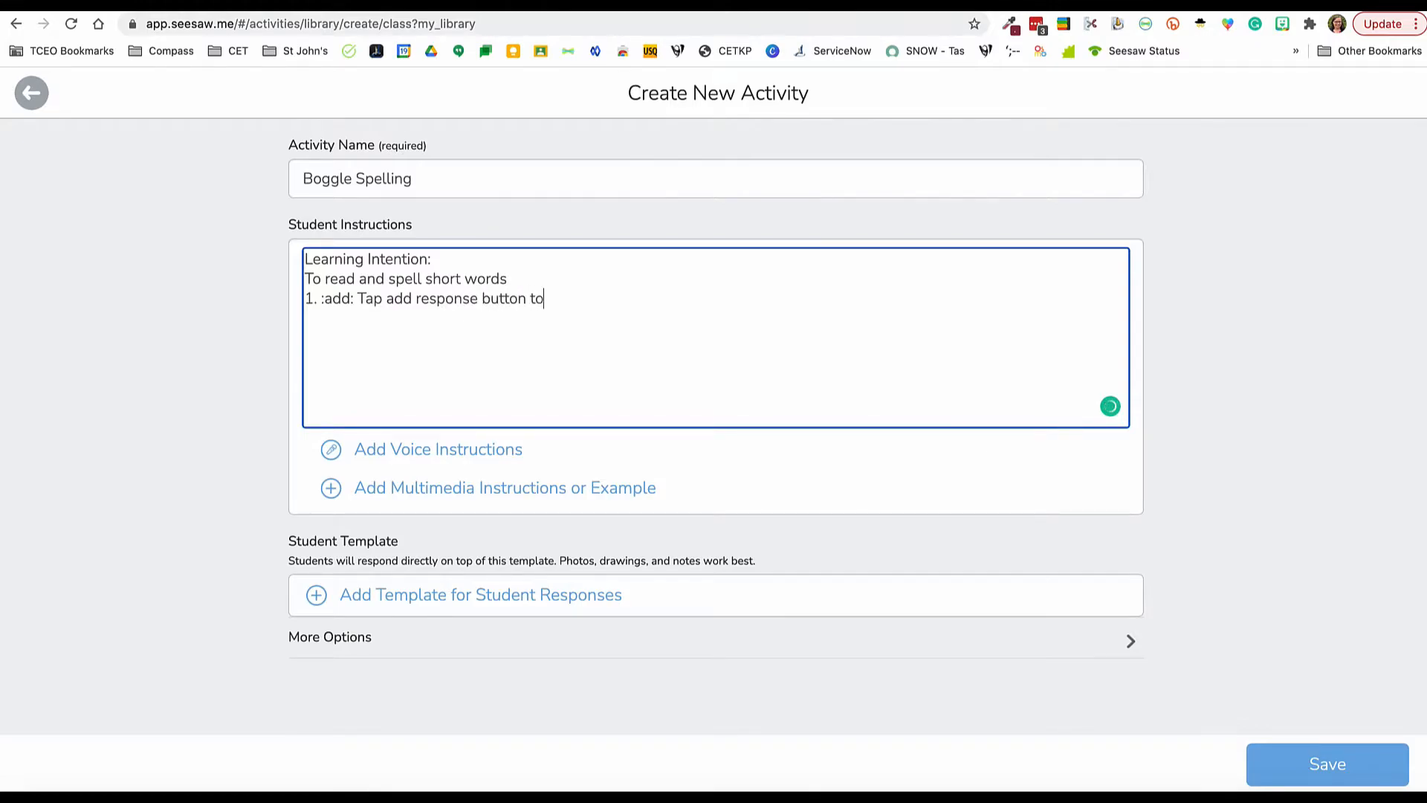
type(" begin the activity")
type("2.  Use the :label: tool to add the words you find 3.  Press the :drawing: tool to show where you found each word 4.  Press :rec: to record your voice reading the words 5.  Press :check: when you have finished to upload your work for teacher approval")
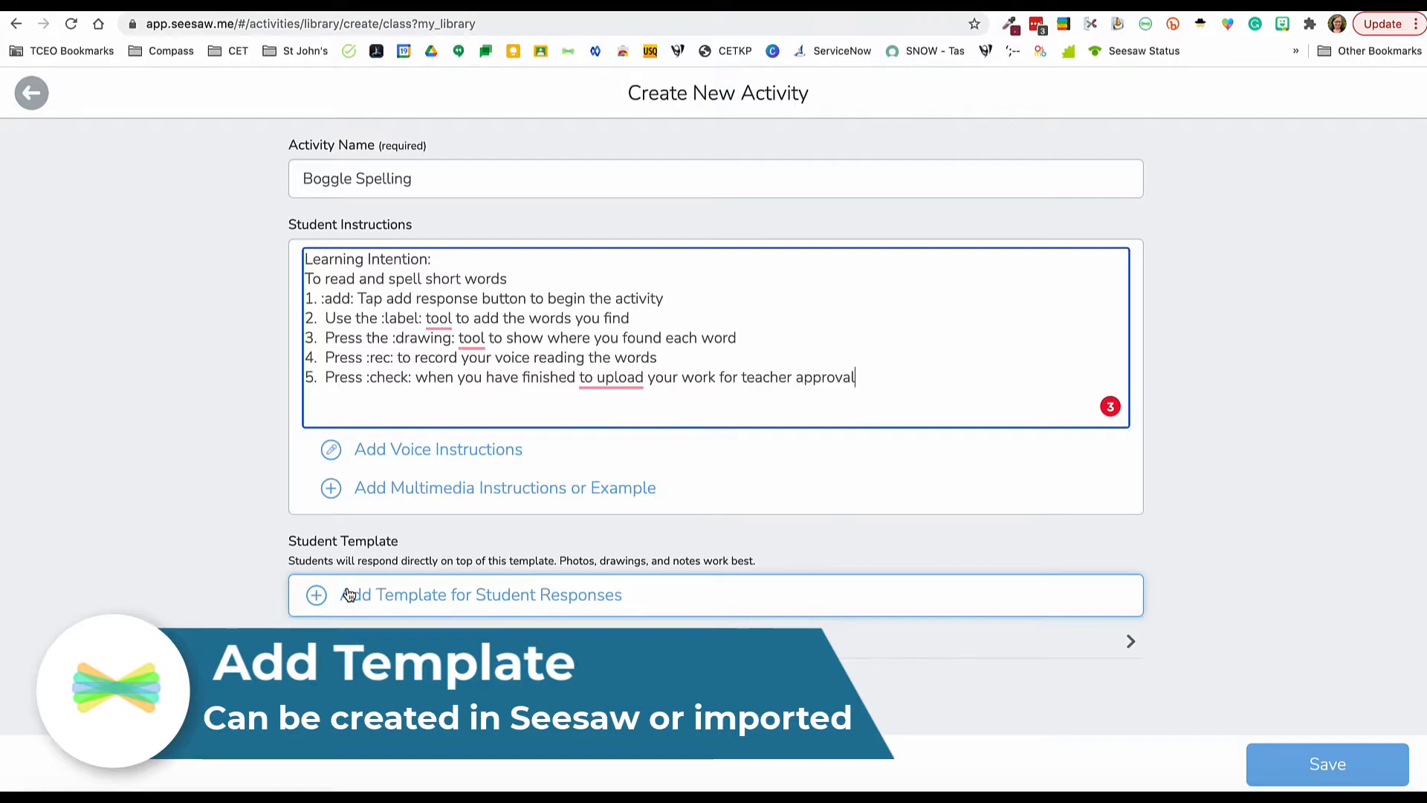
Step: Start a drawing as the student template and capture the whole green Boggle slide from Google Slides with the Seesaw extension
left_click(349, 594)
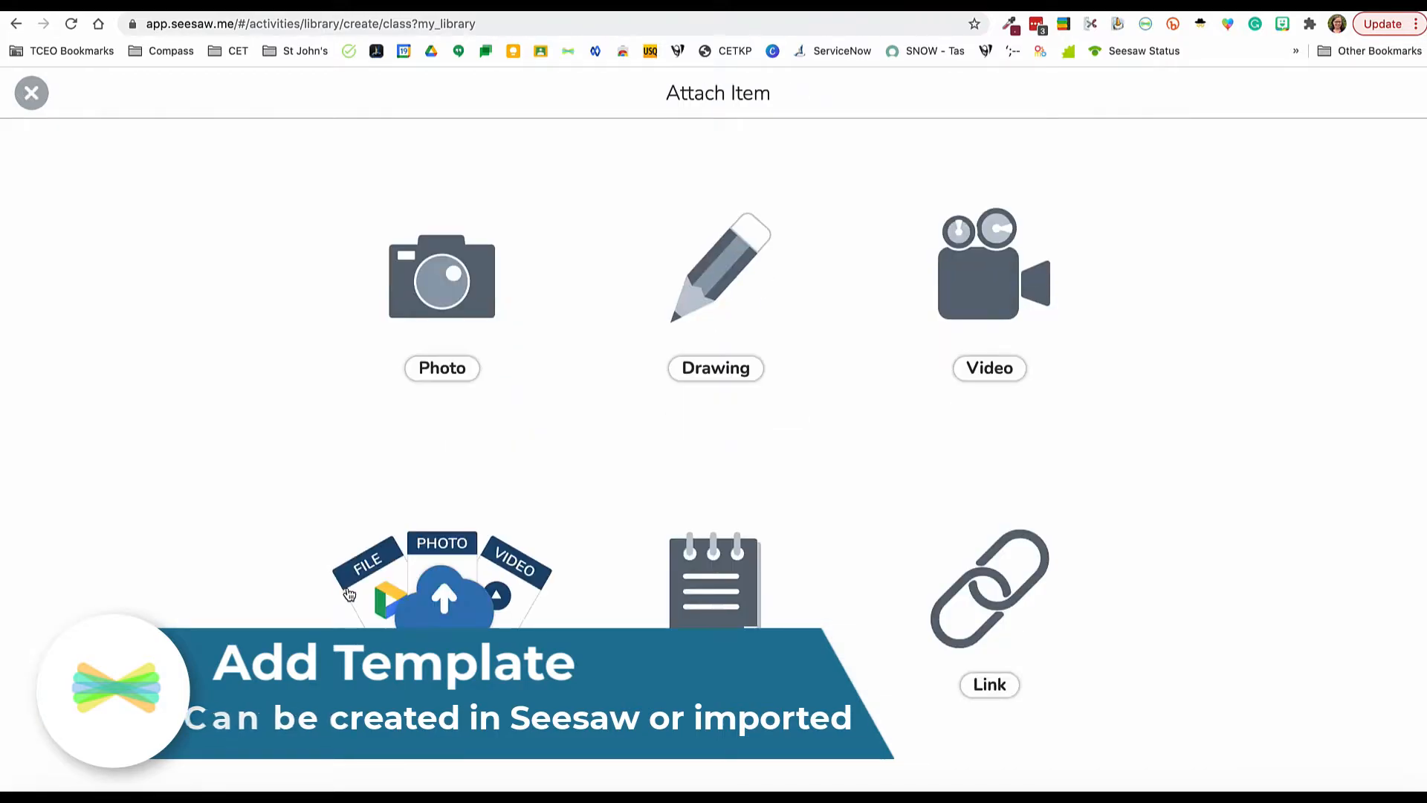
left_click(720, 368)
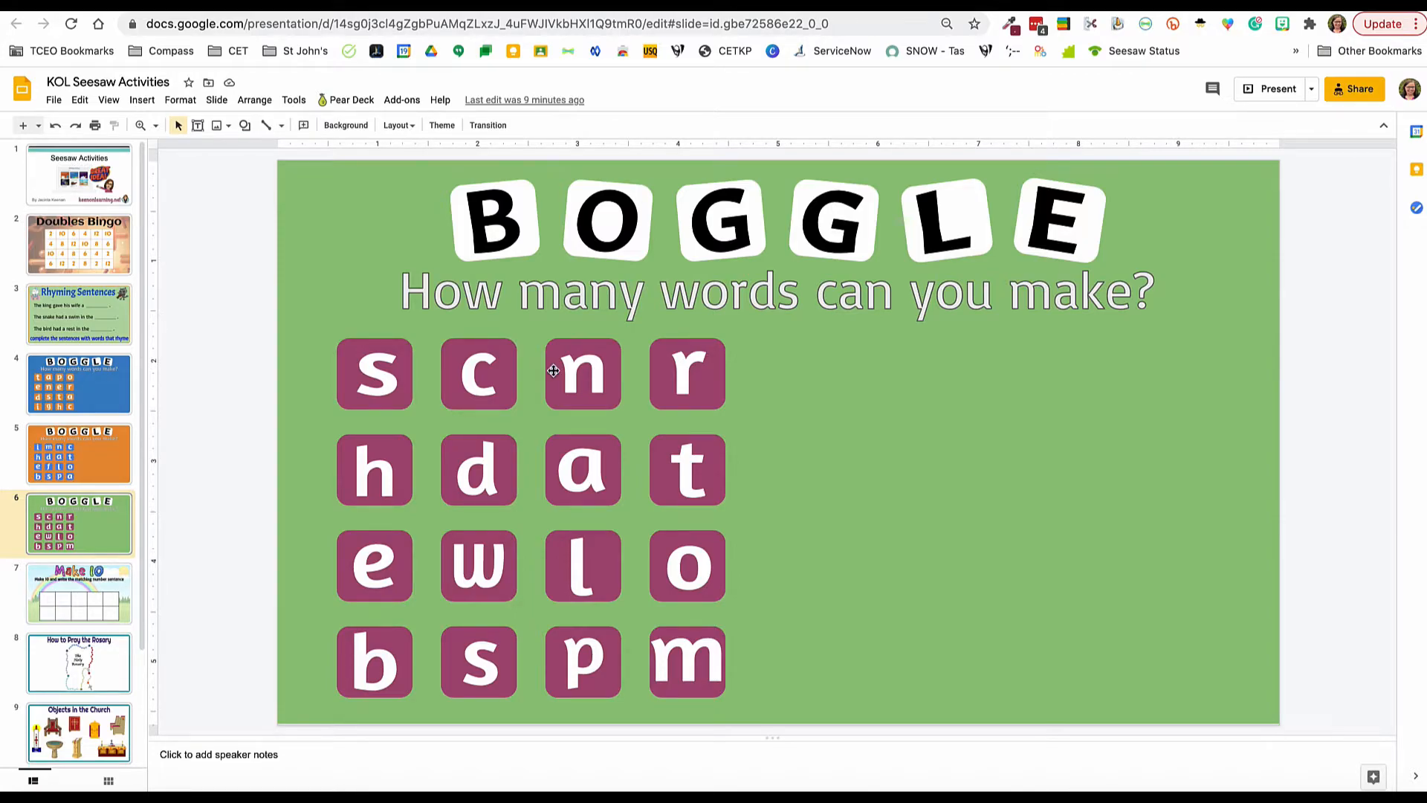
left_click(1146, 24)
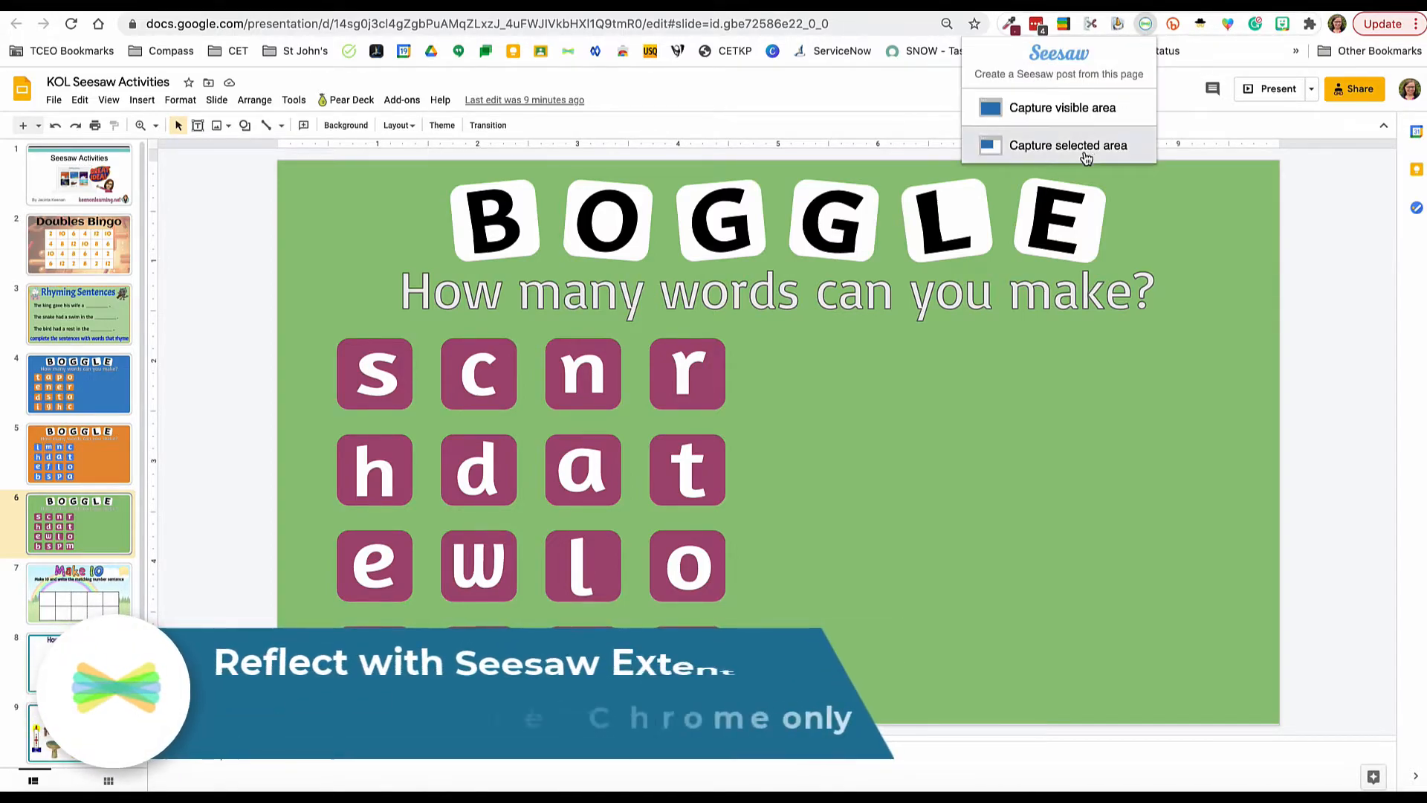
left_click(1085, 147)
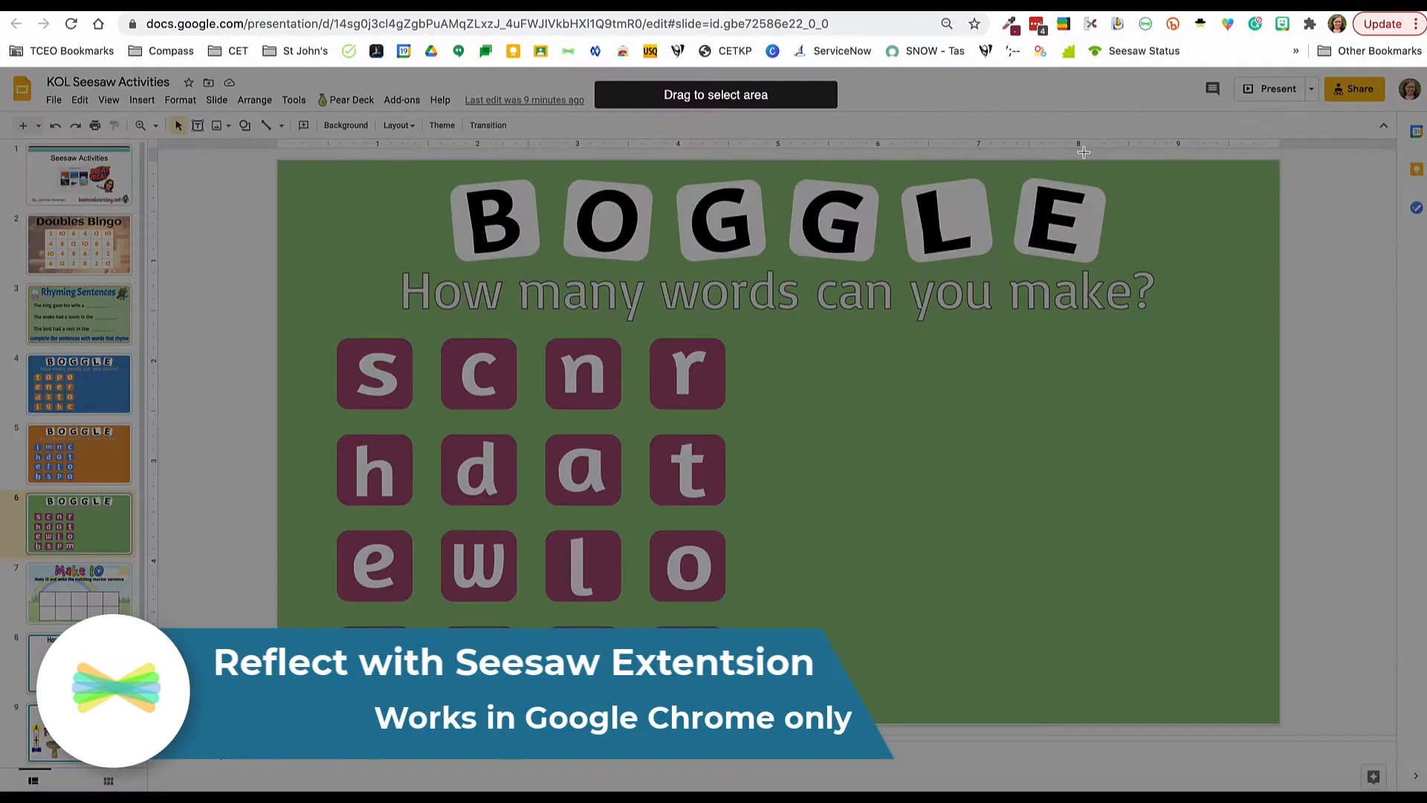
left_click_drag(281, 160, 1273, 720)
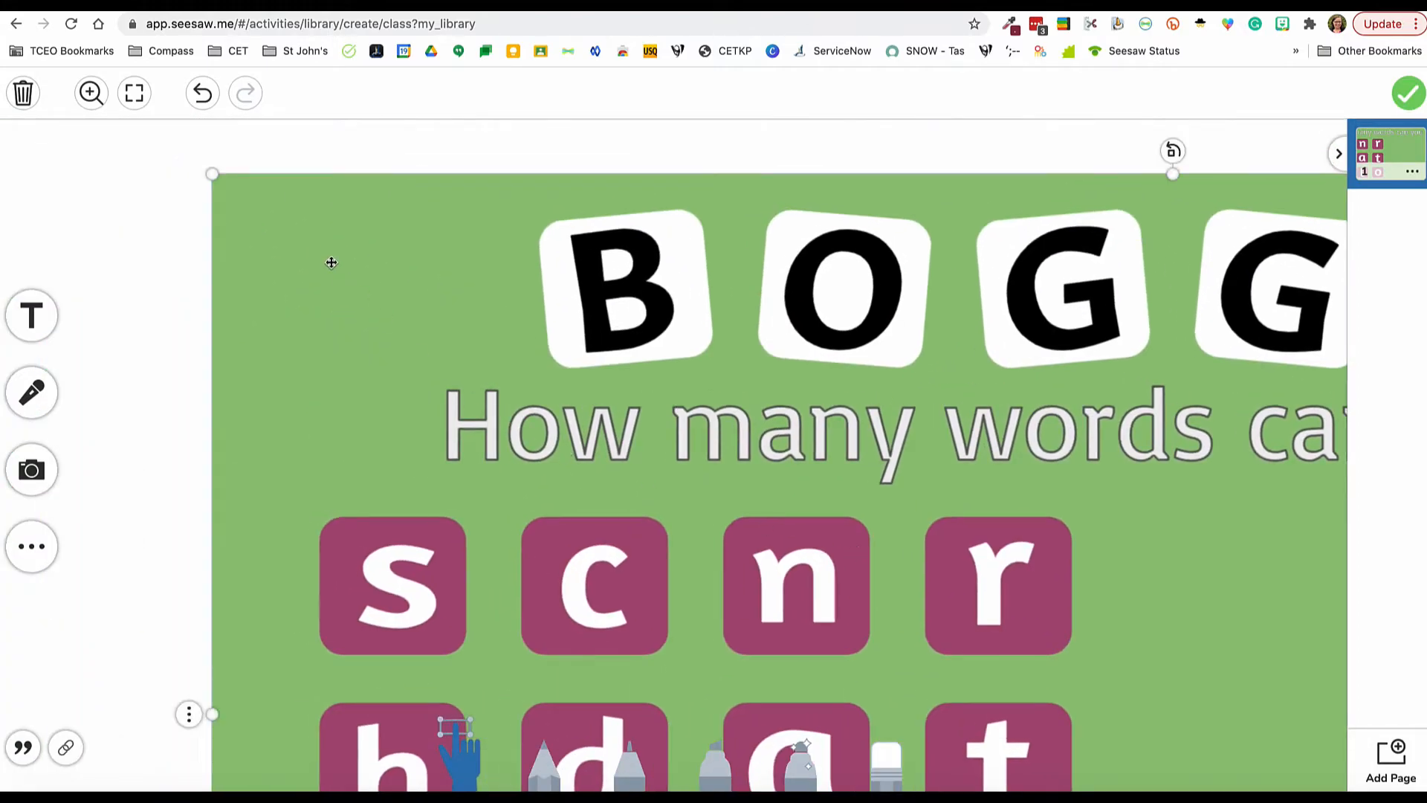
Step: Resize and position the captured Boggle image to fit the template page and attach the template to the activity
left_click_drag(213, 174, 999, 613)
left_click_drag(1116, 695, 238, 199)
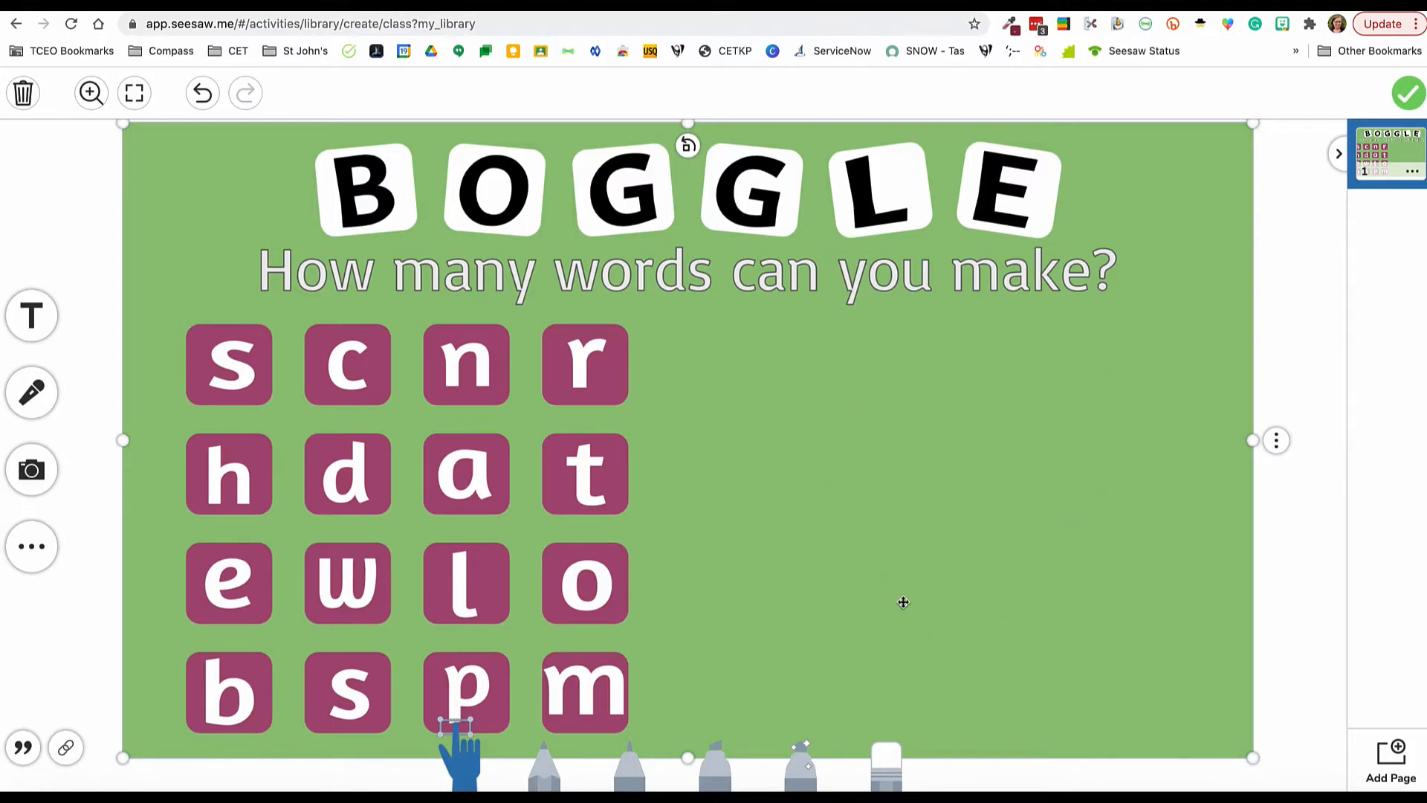
left_click(1407, 94)
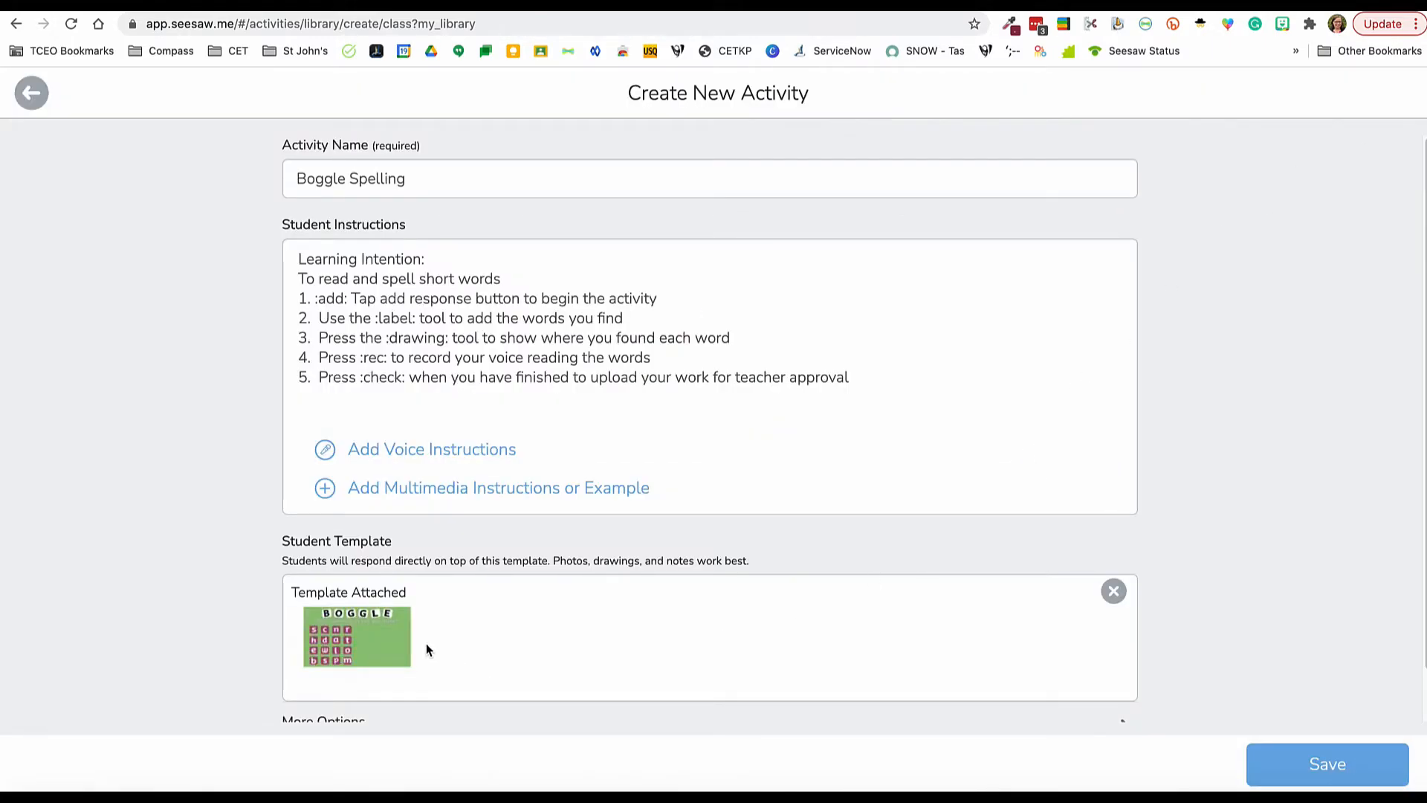
Step: Tag the activity with the skill "Spelling CVC Words (ACELA1820)" and save the activity
scroll(502, 631, "down", 2)
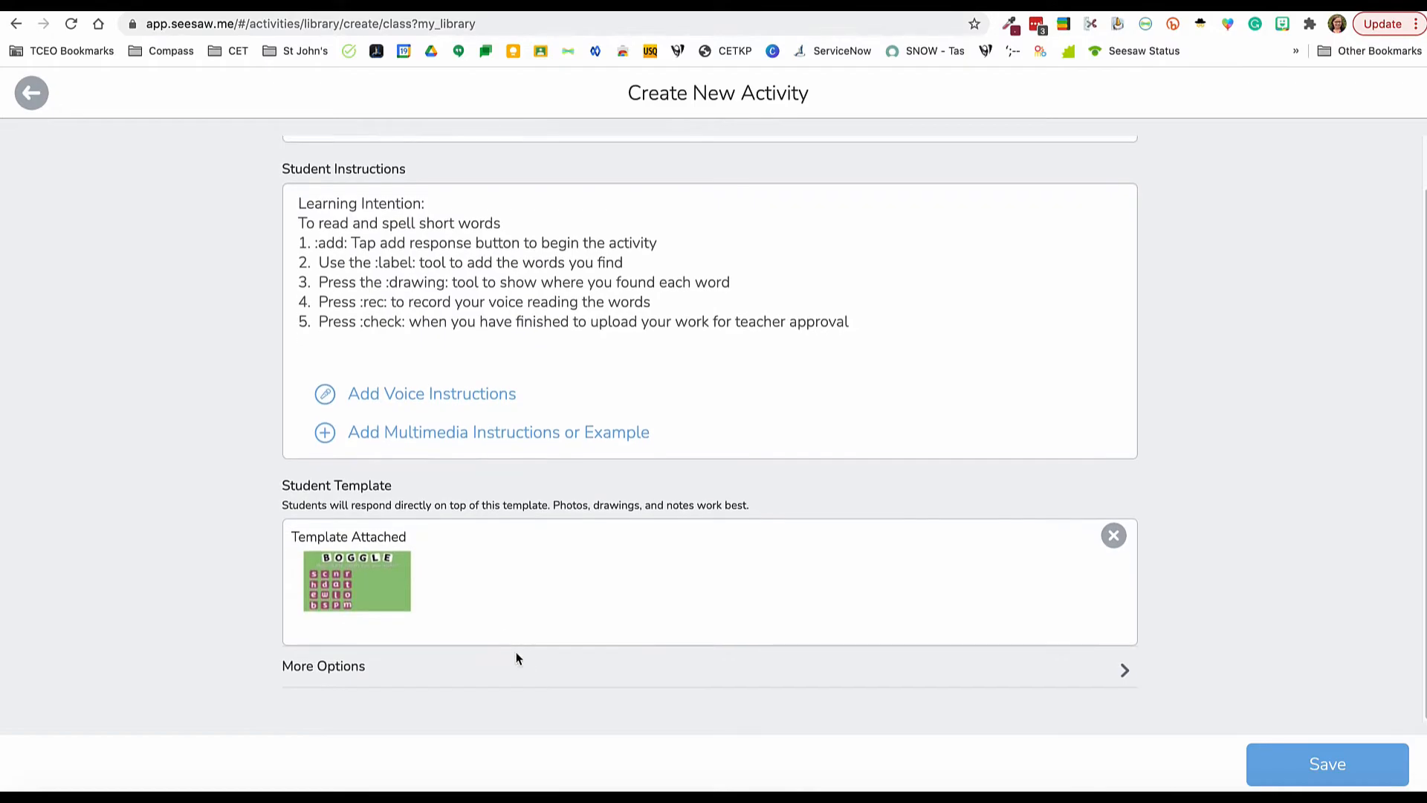
left_click(522, 672)
scroll(524, 673, "down", 4)
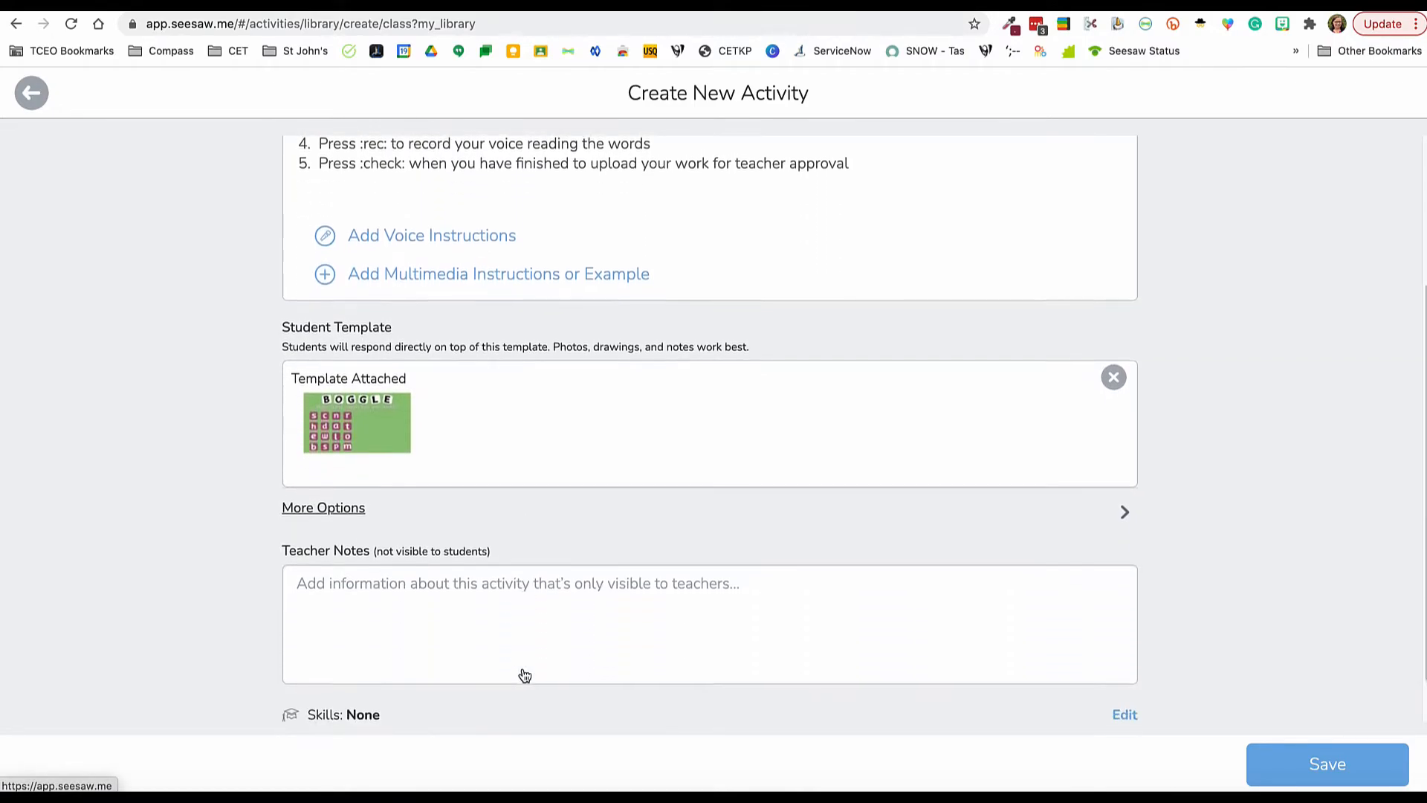
scroll(524, 675, "down", 2)
left_click(369, 536)
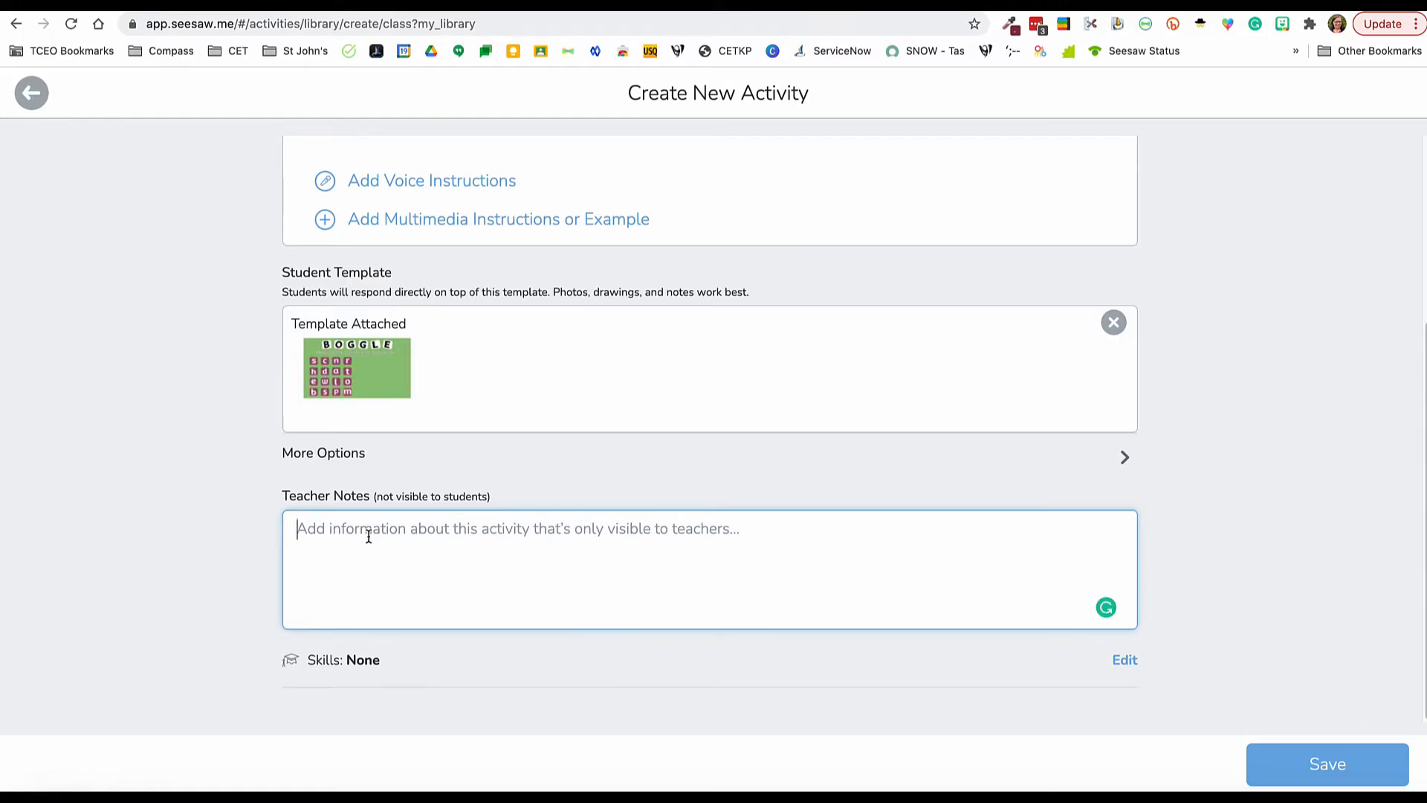
left_click(432, 661)
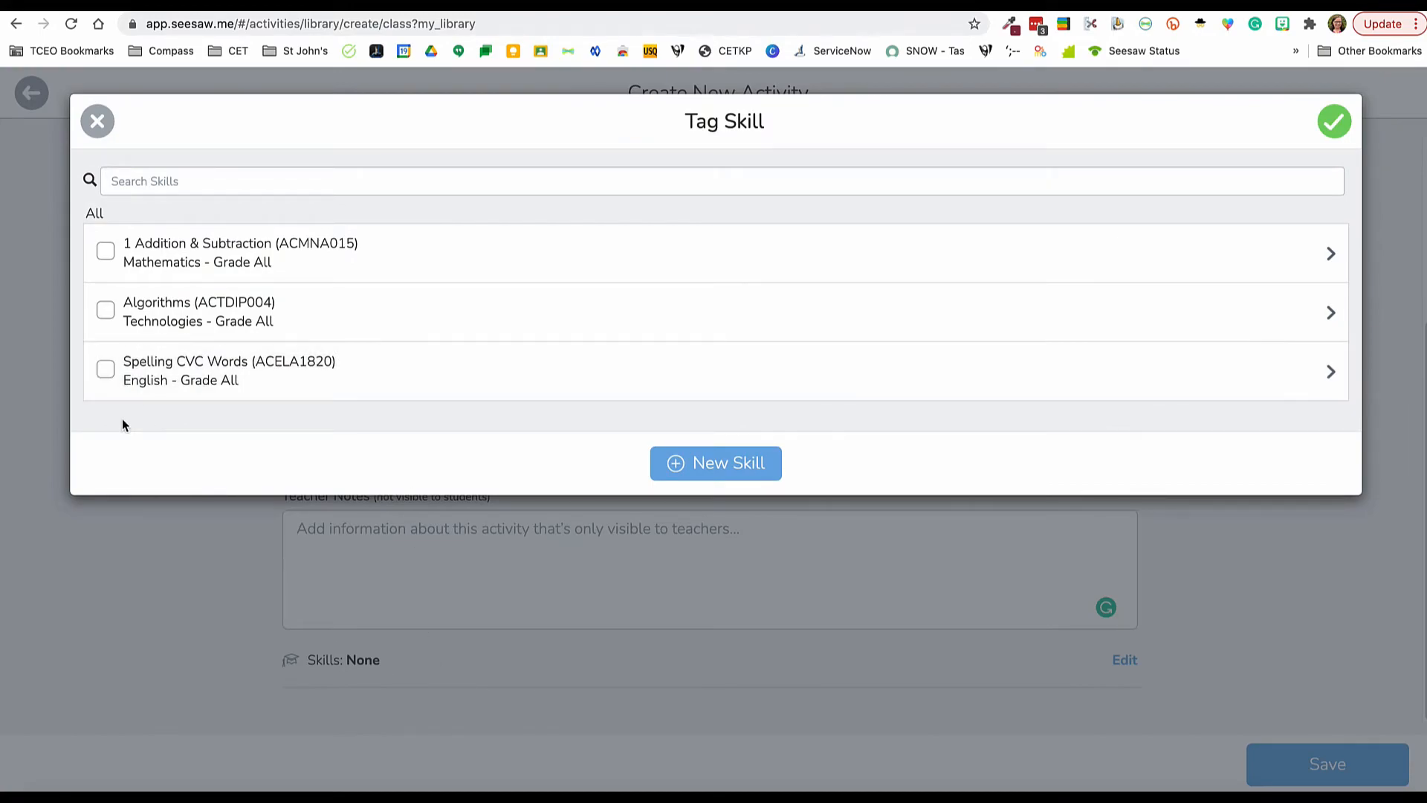
left_click(106, 372)
left_click(1324, 119)
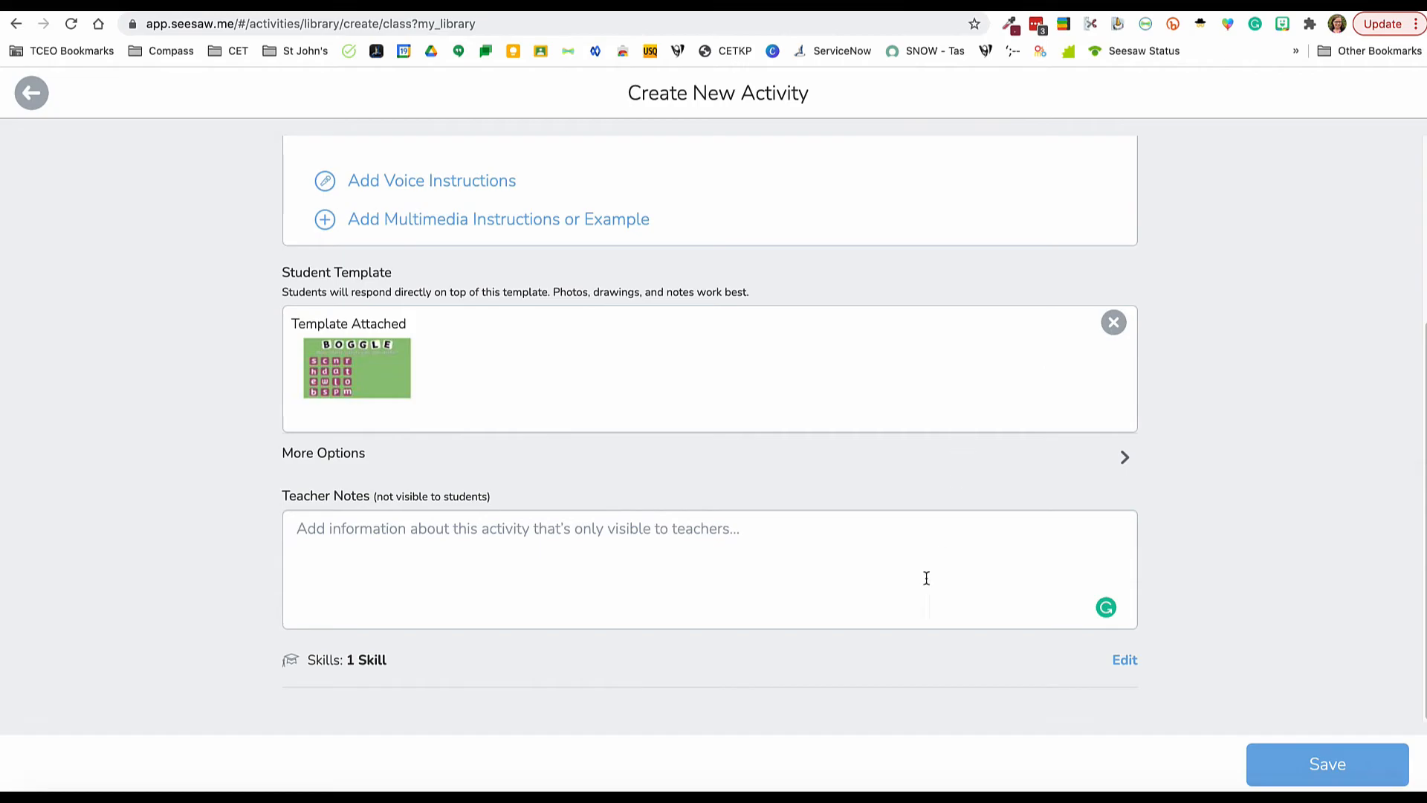
left_click(1322, 766)
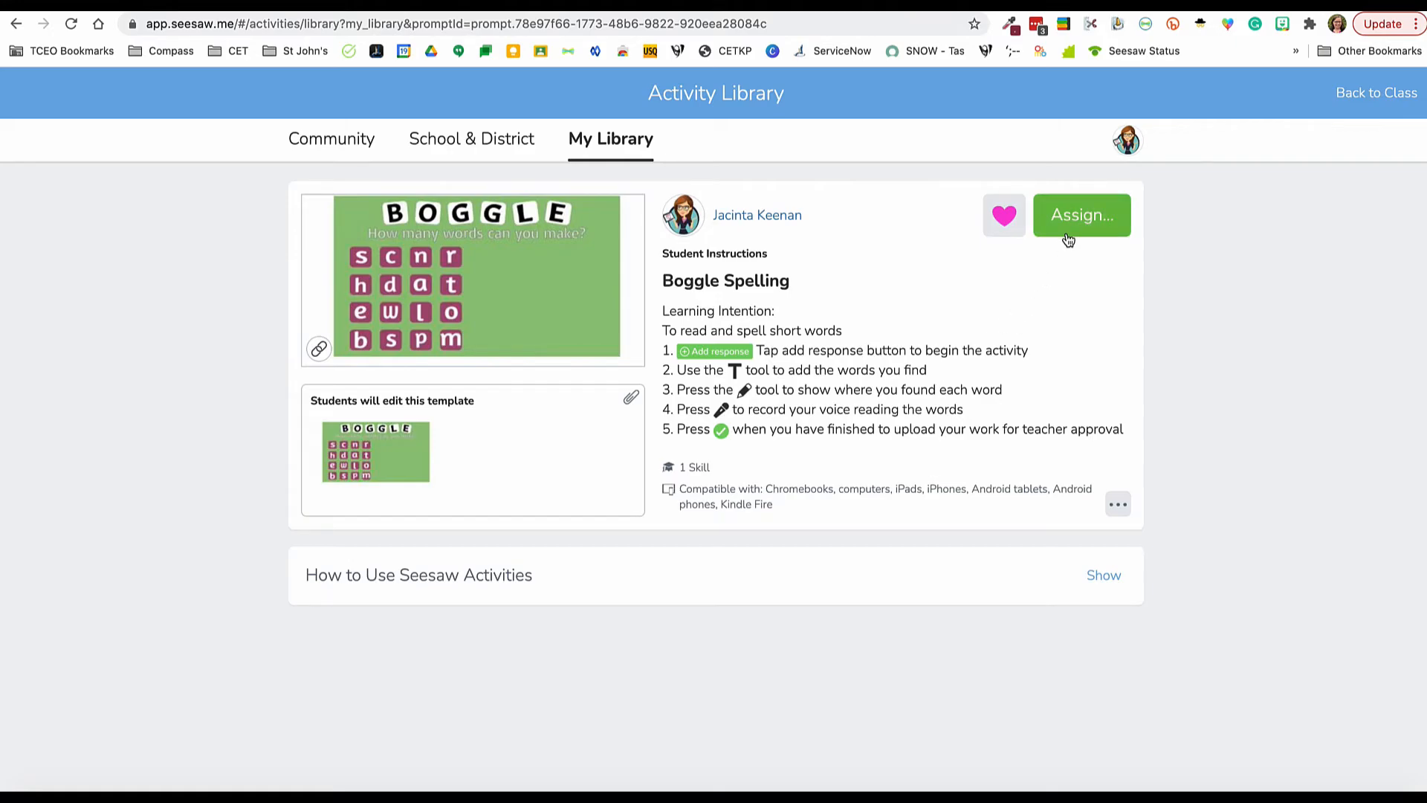
left_click(1117, 506)
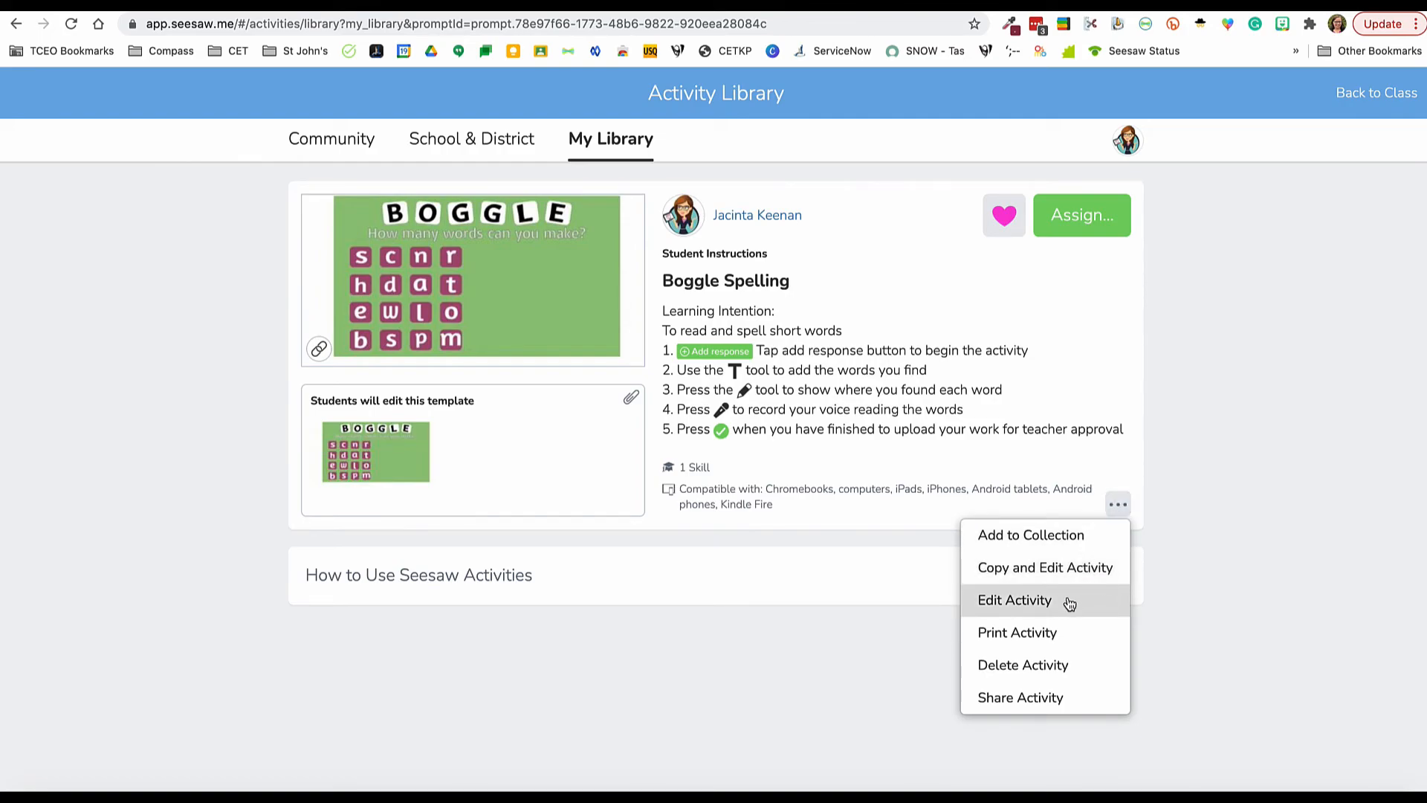
left_click(1067, 310)
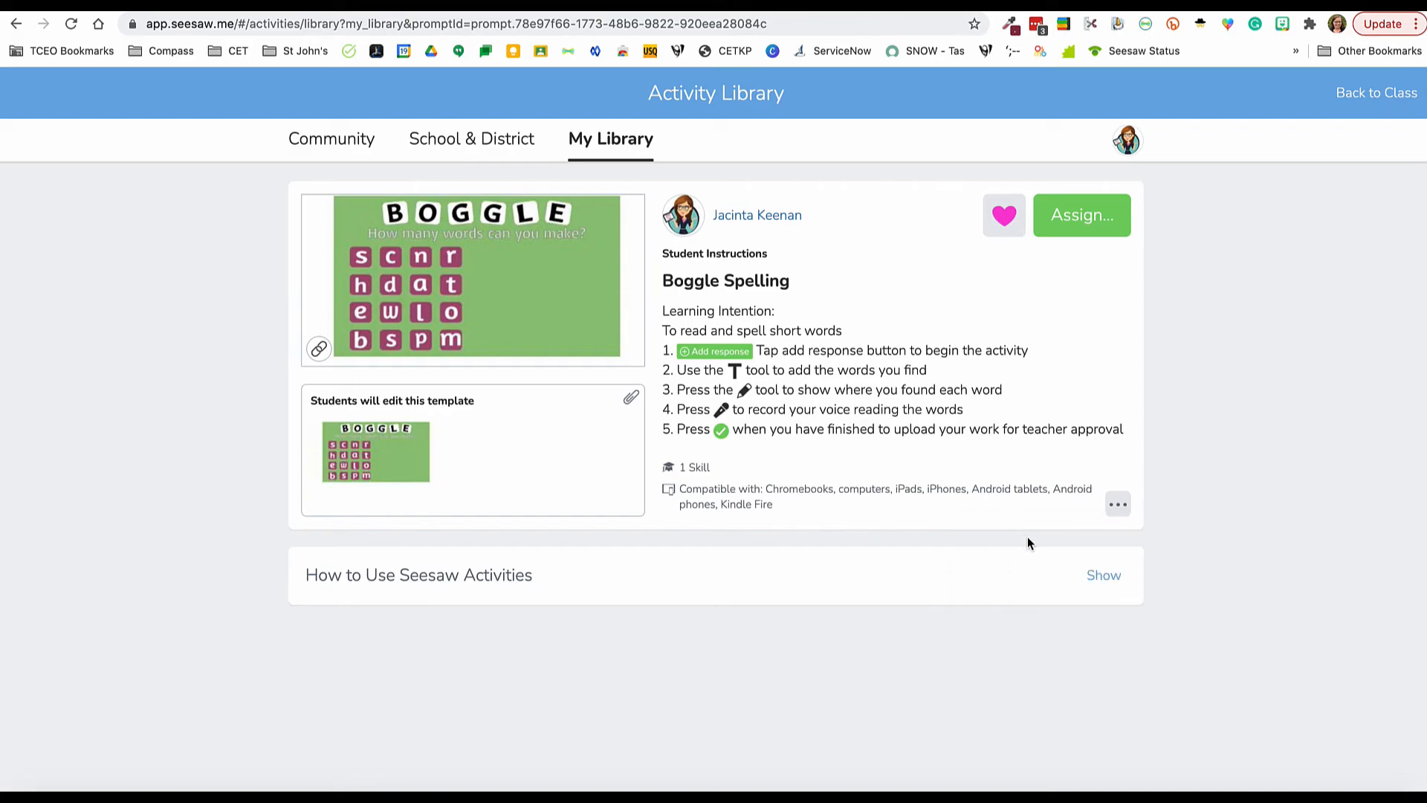
Step: Choose the TCEO Training (Shared) class for the assignment, with all its students, the Activities folder and the tagged spelling skill
left_click(1105, 235)
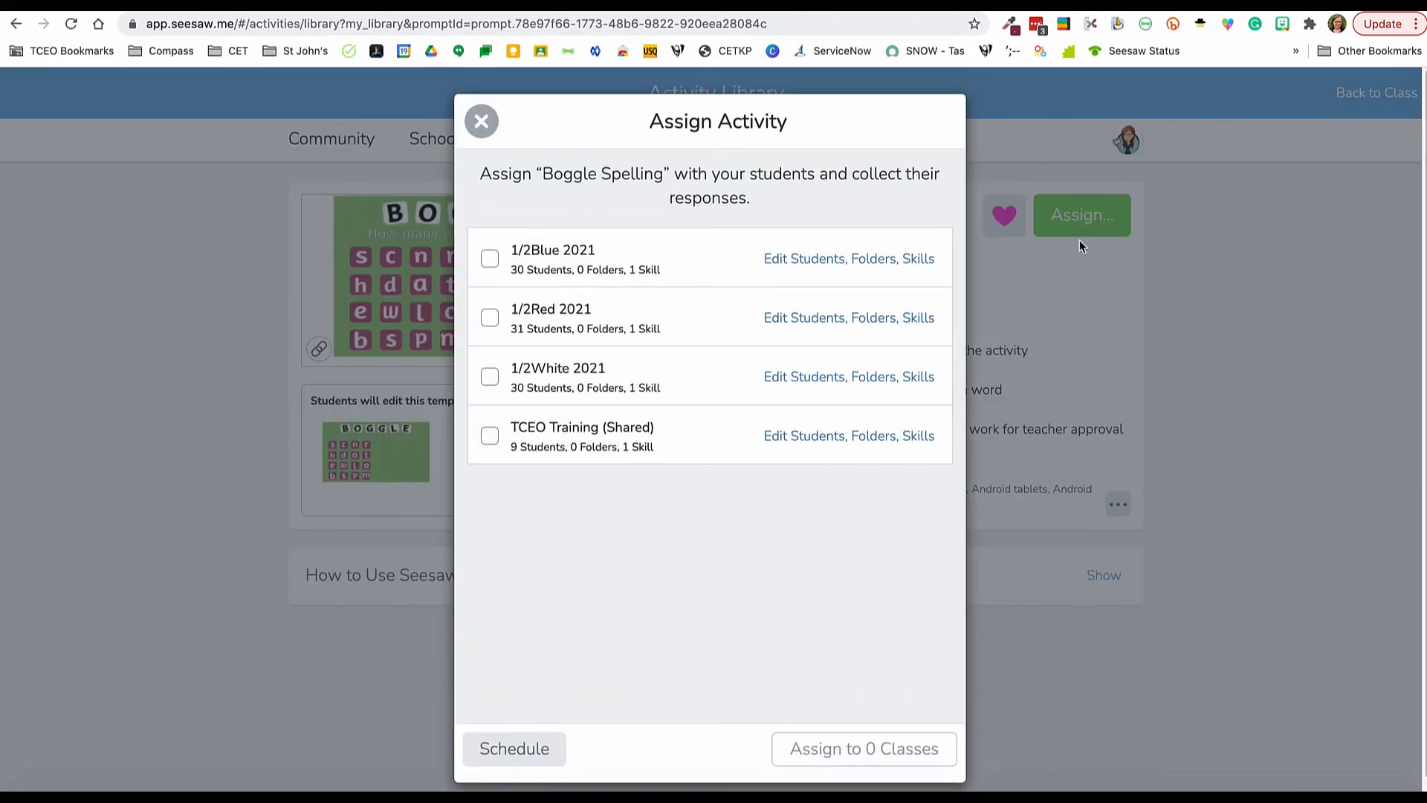
left_click(490, 439)
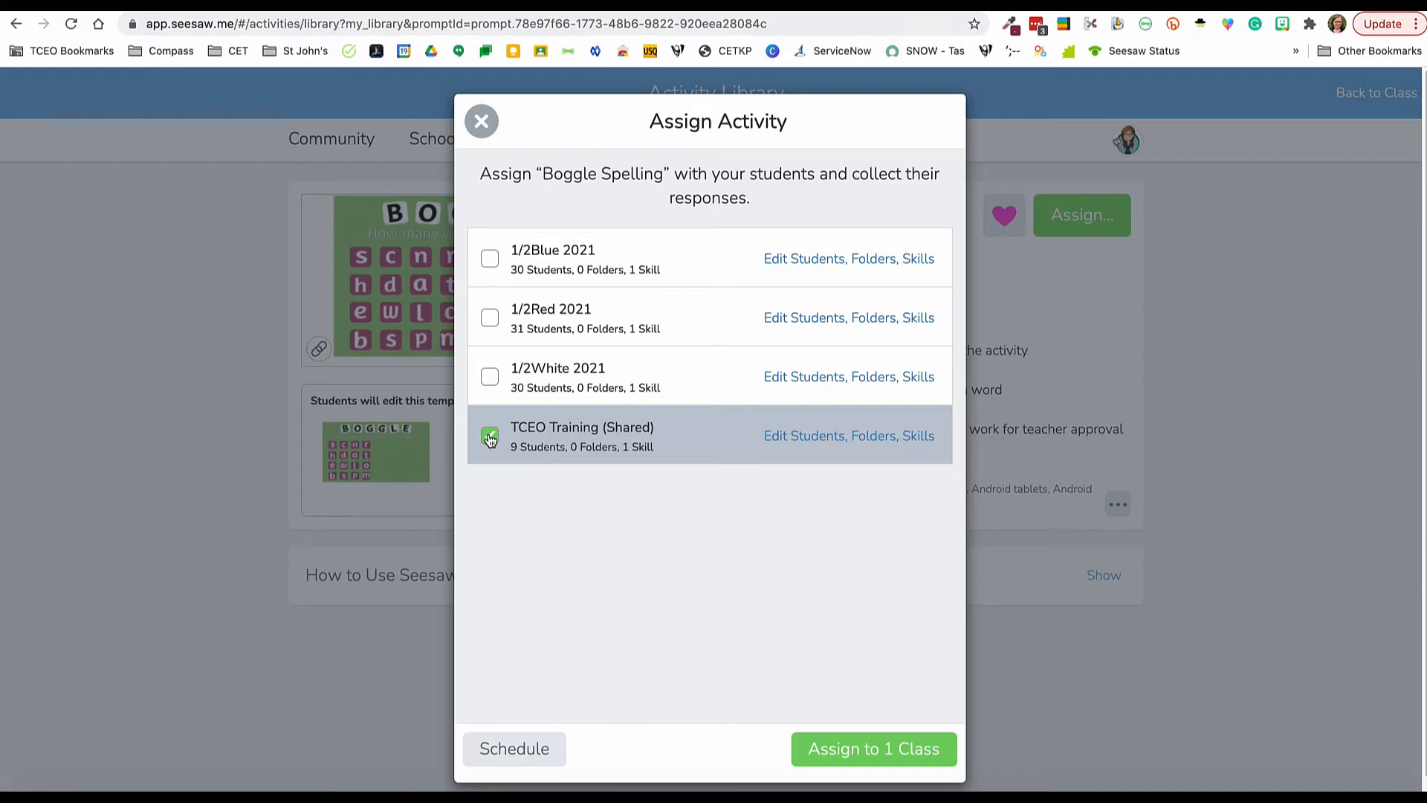
left_click(853, 436)
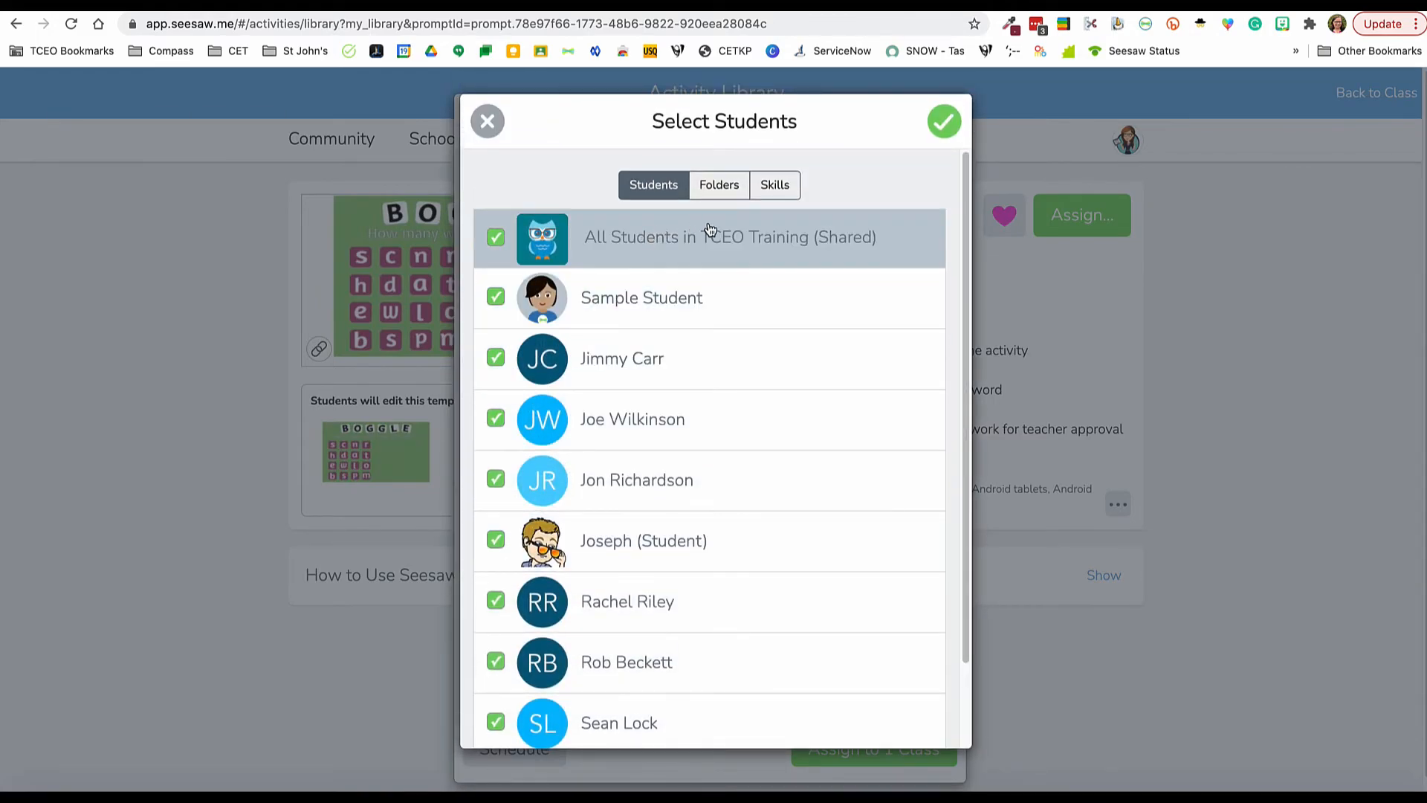
left_click(720, 186)
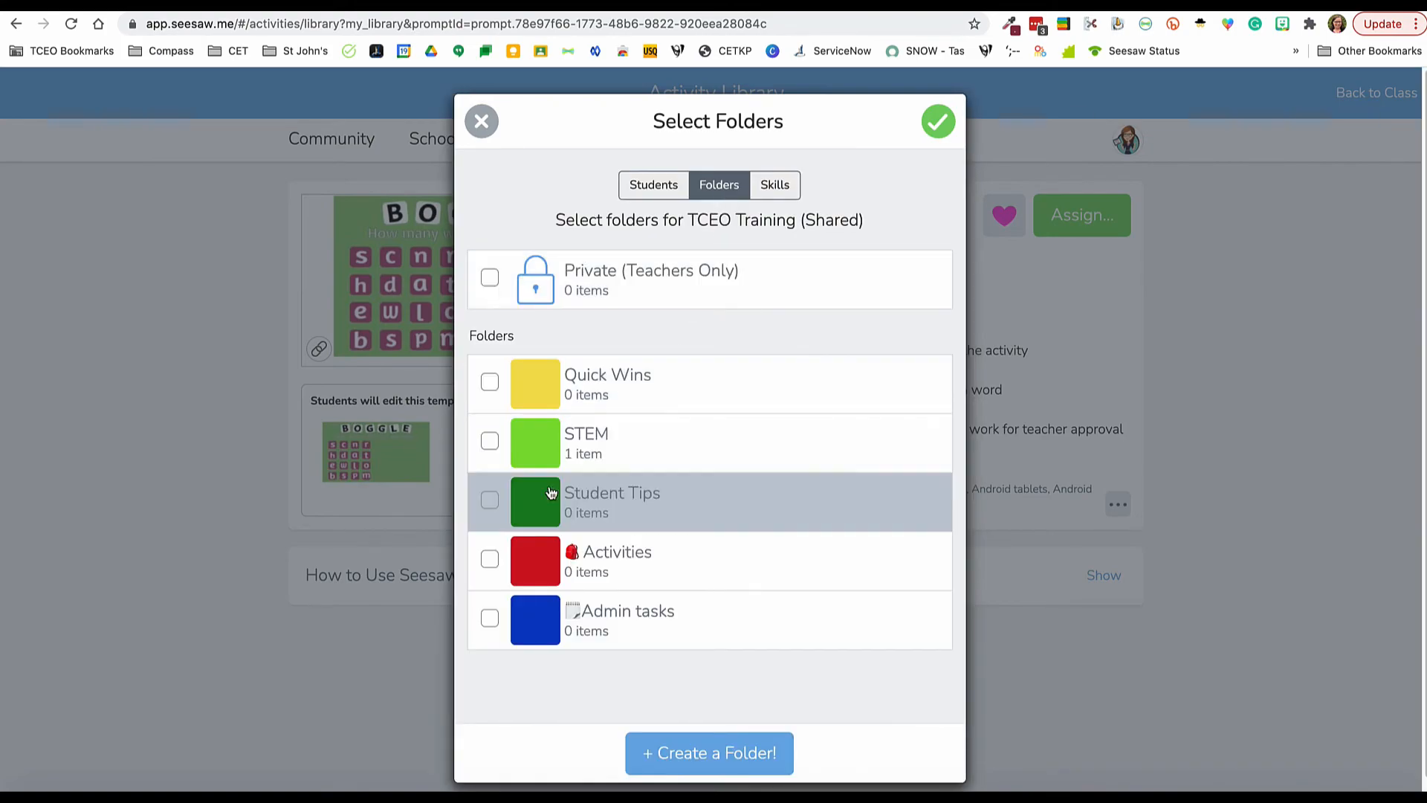
left_click(491, 559)
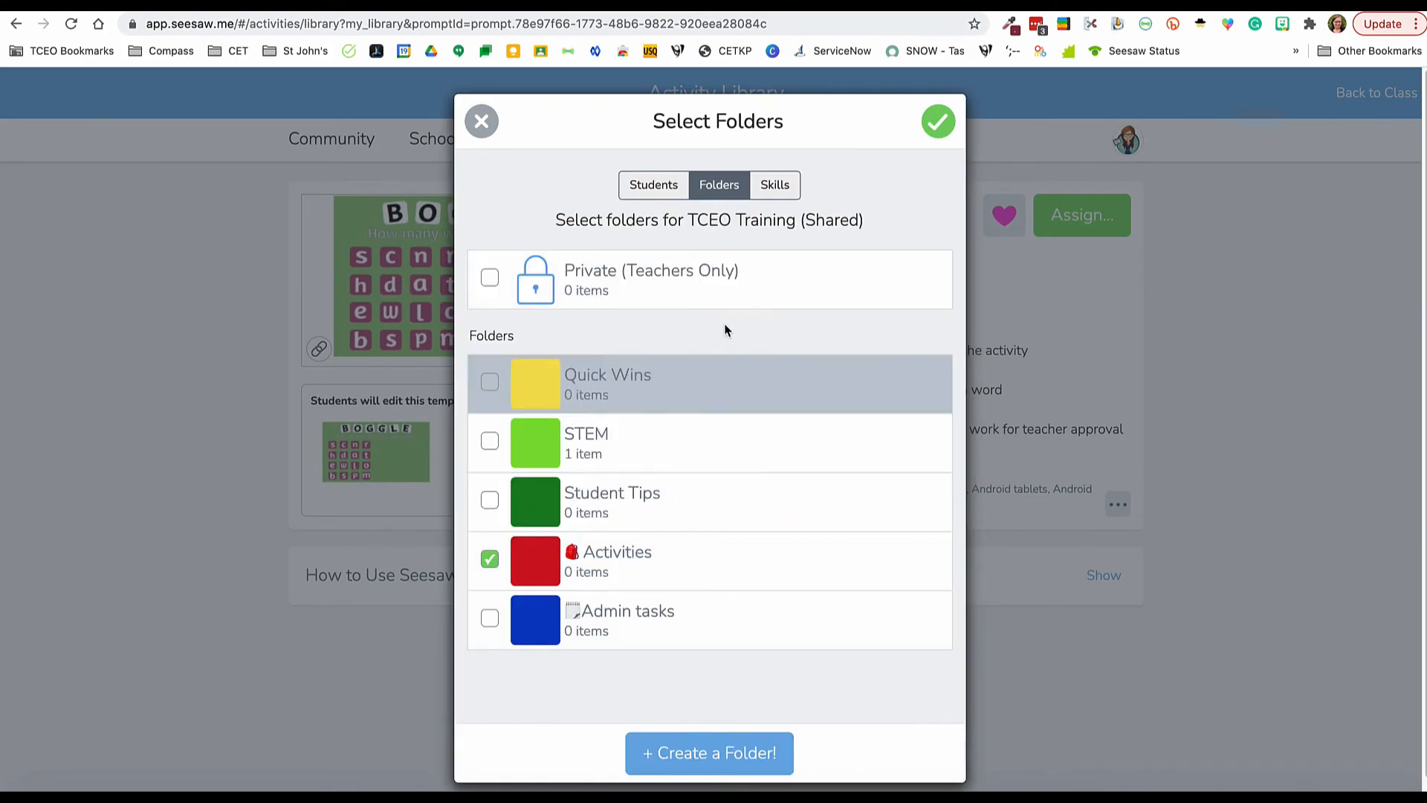
left_click(775, 189)
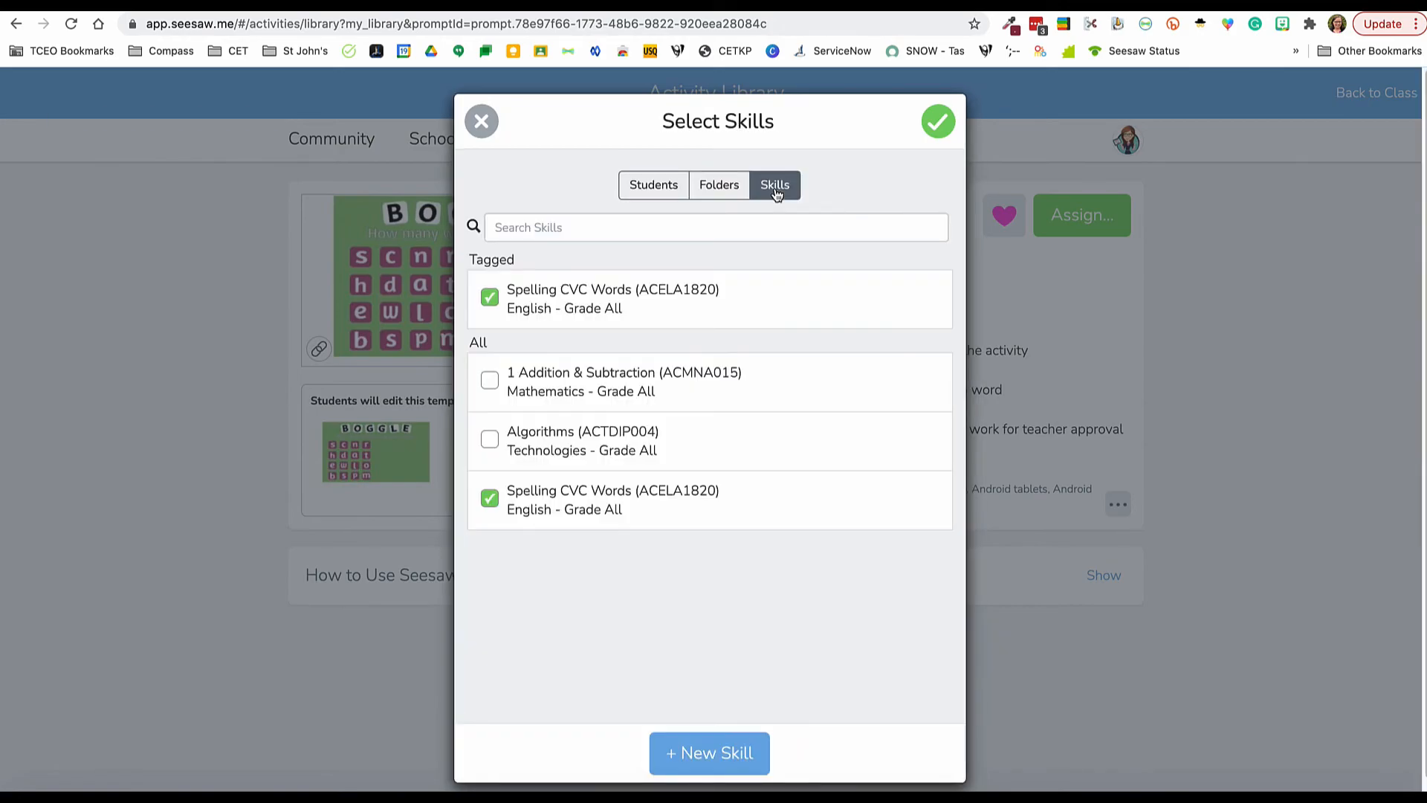
left_click(935, 124)
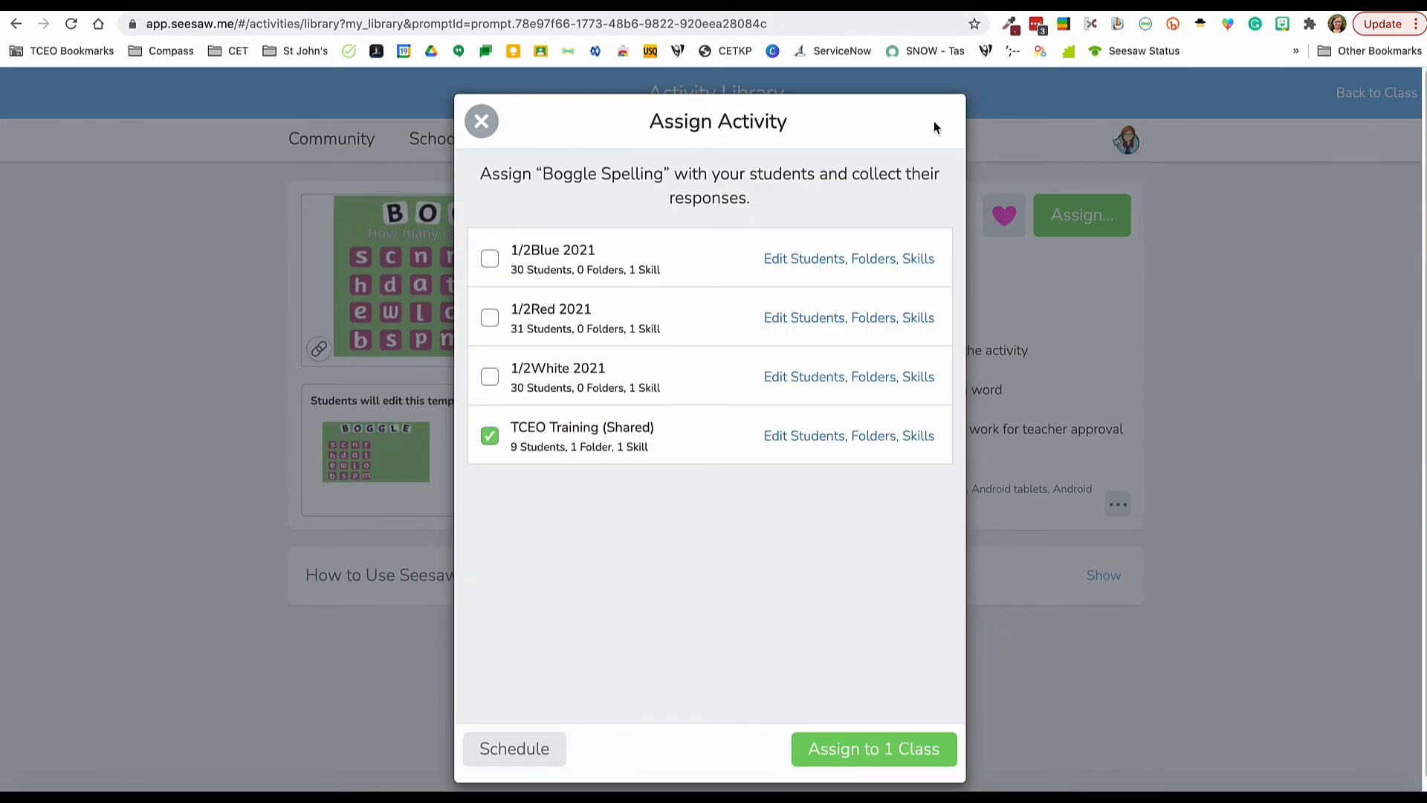
Step: Assign Boggle Spelling to the selected class and return to the class
left_click(852, 757)
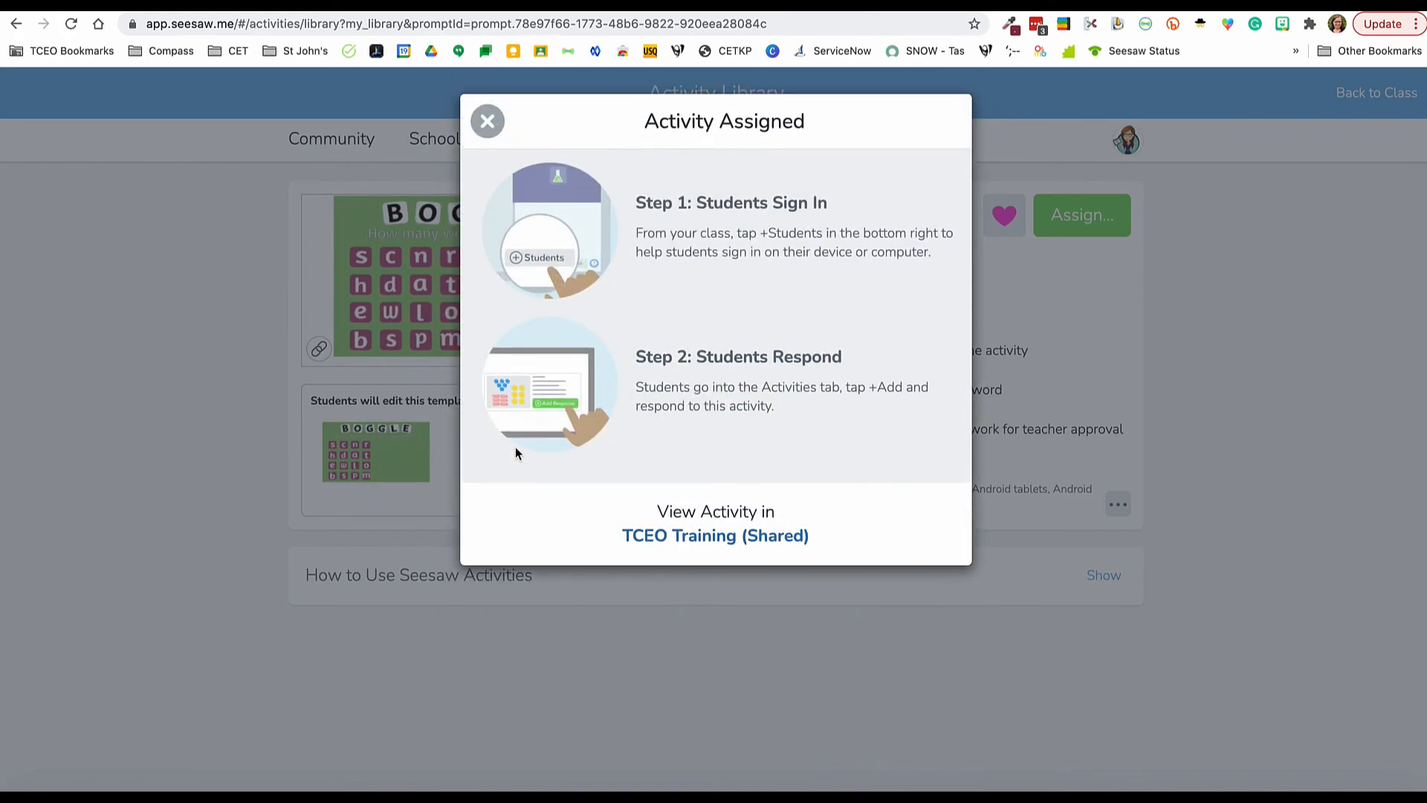
left_click(488, 120)
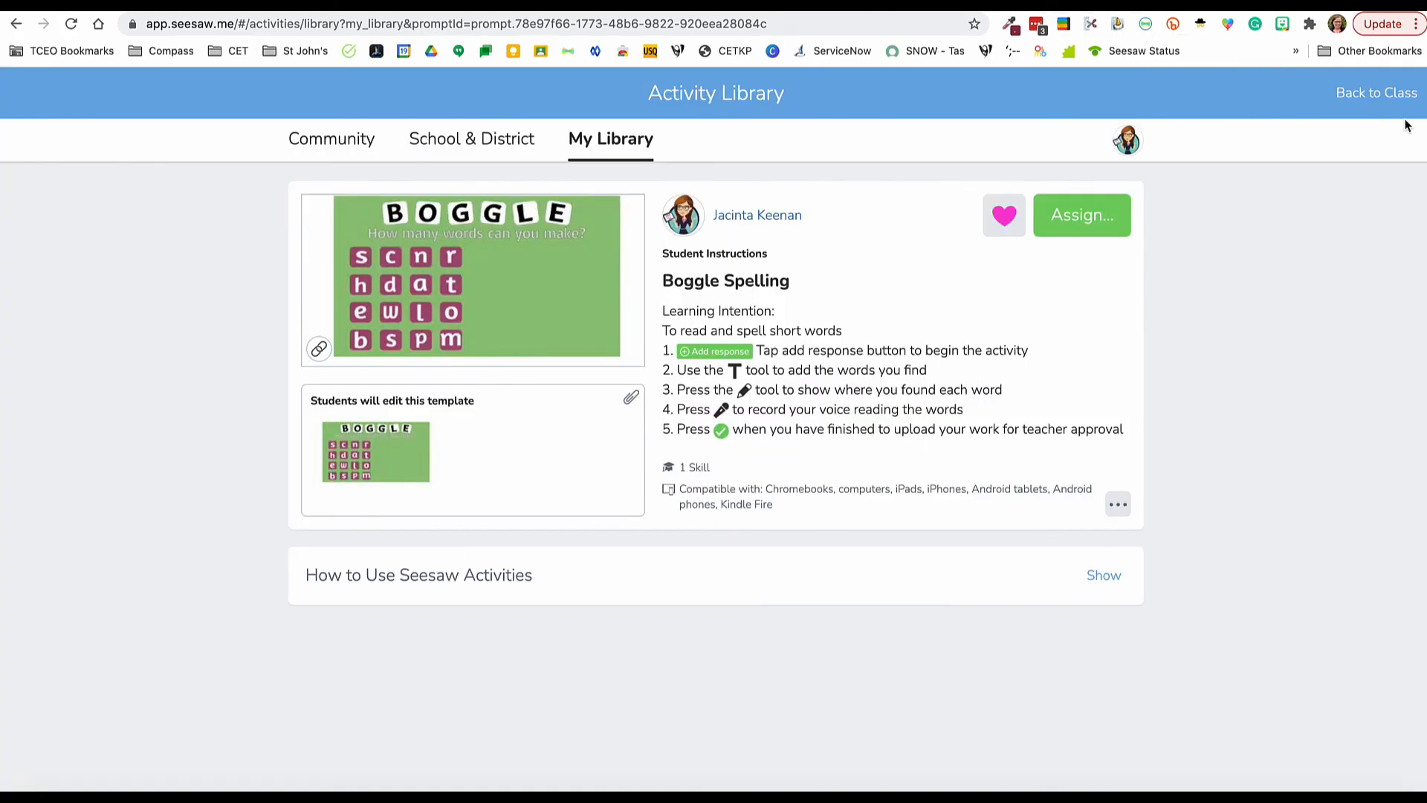
left_click(1391, 95)
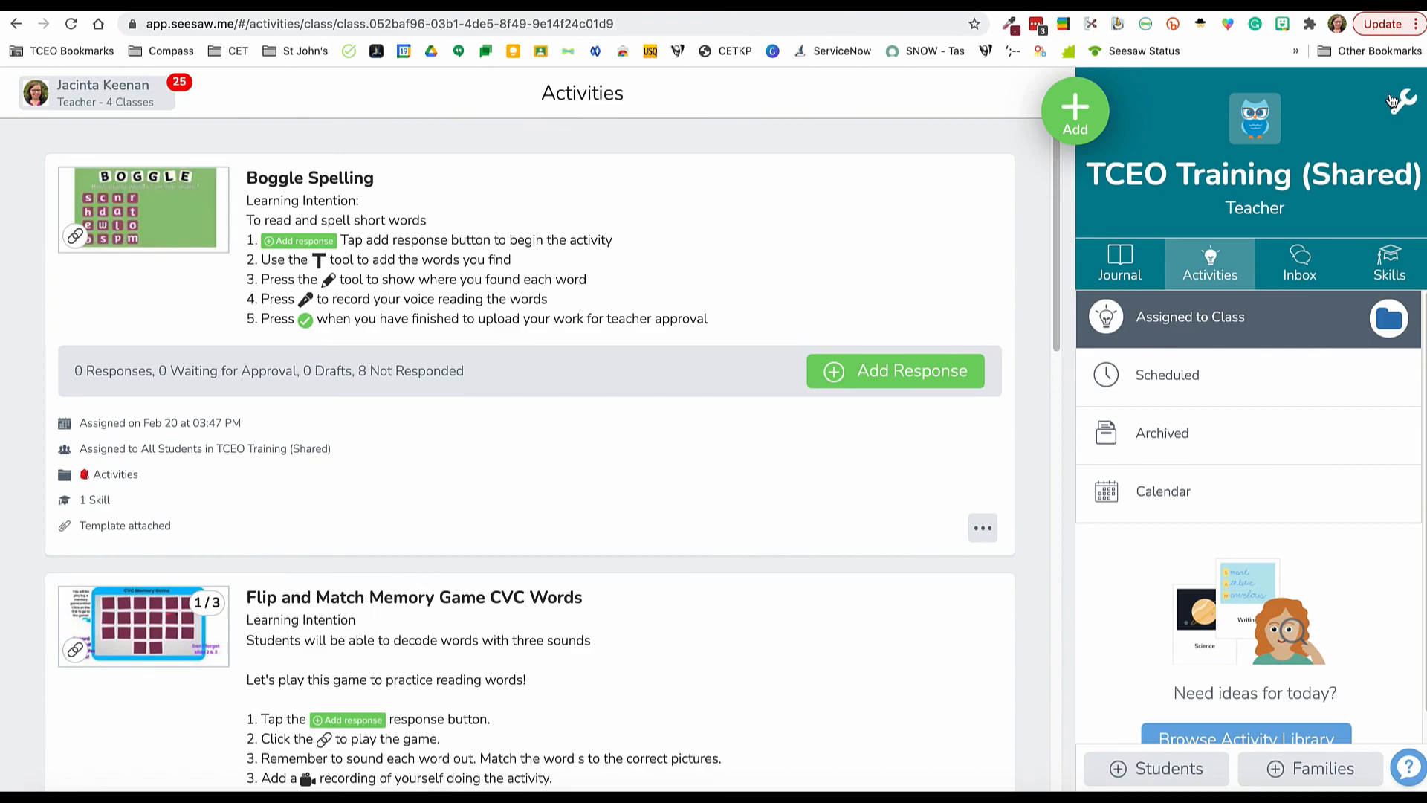